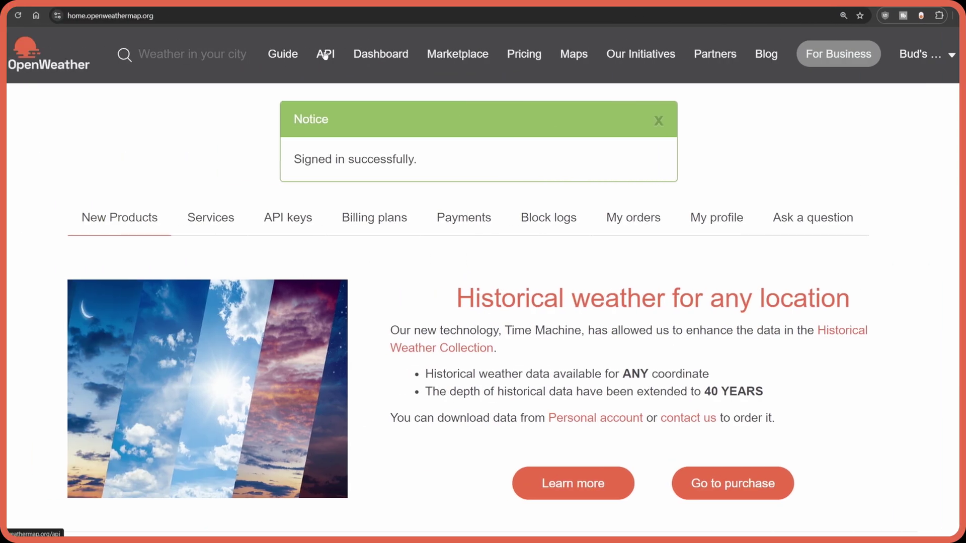
# Step: Take the home's coordinates from the map and save the Open Weather tile with Imperial units
pyautogui.click(324, 57)
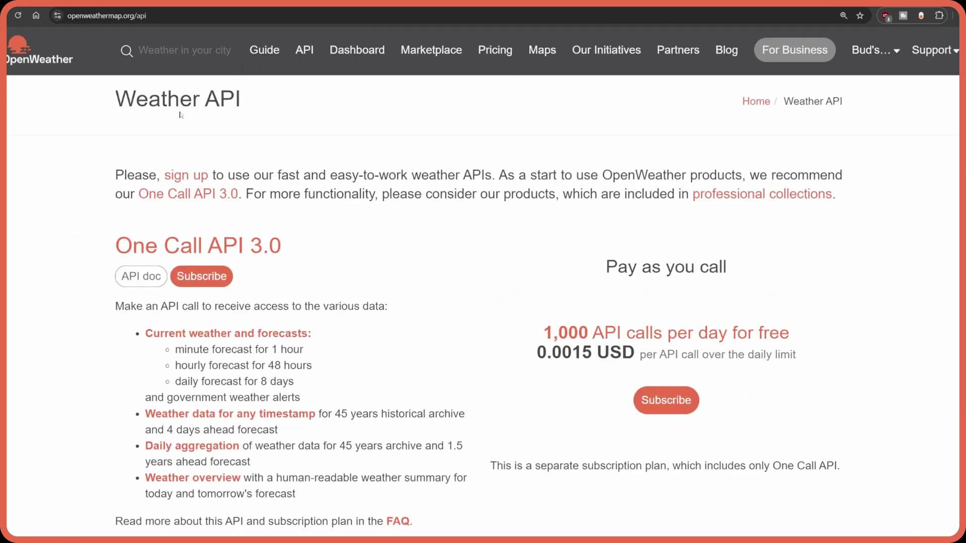
pyautogui.scroll(-10, 380, 274)
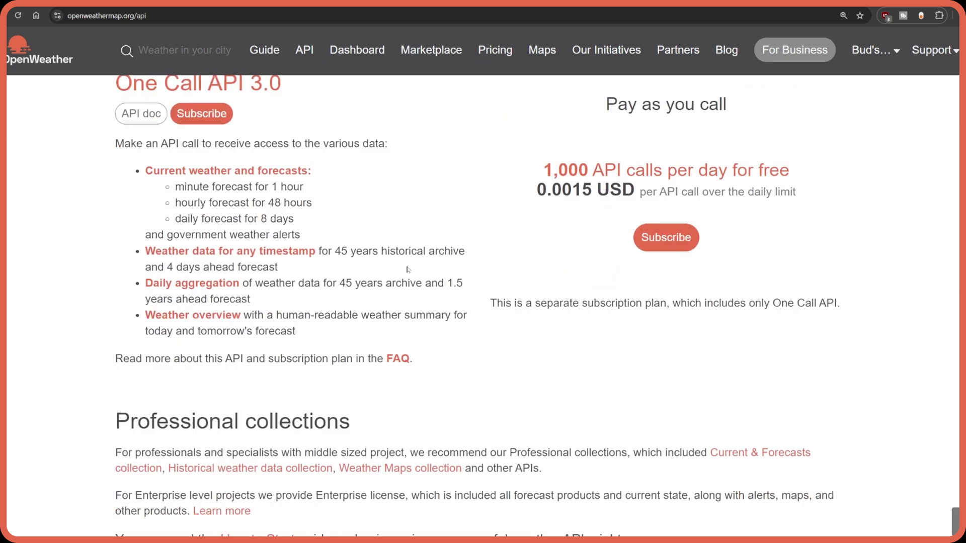
pyautogui.scroll(-3, 410, 270)
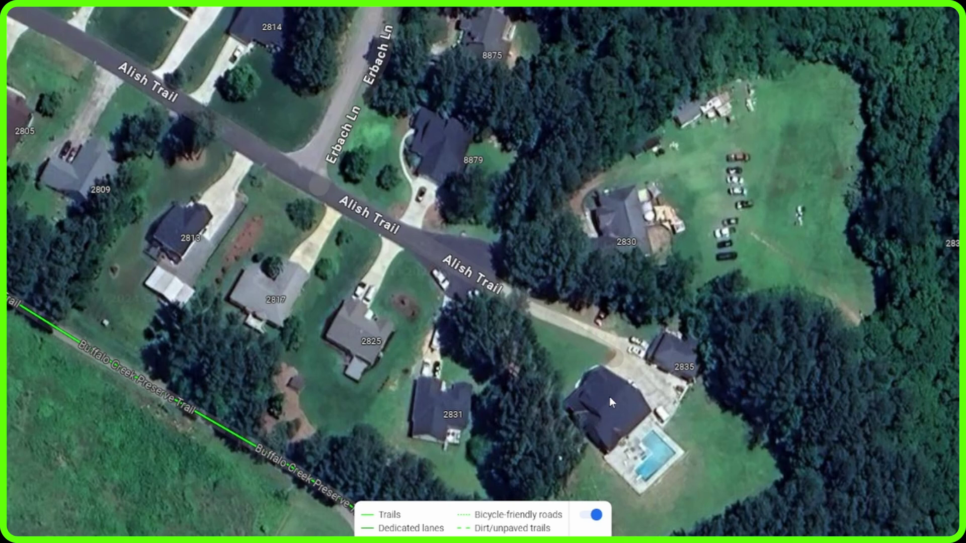
pyautogui.rightClick(612, 394)
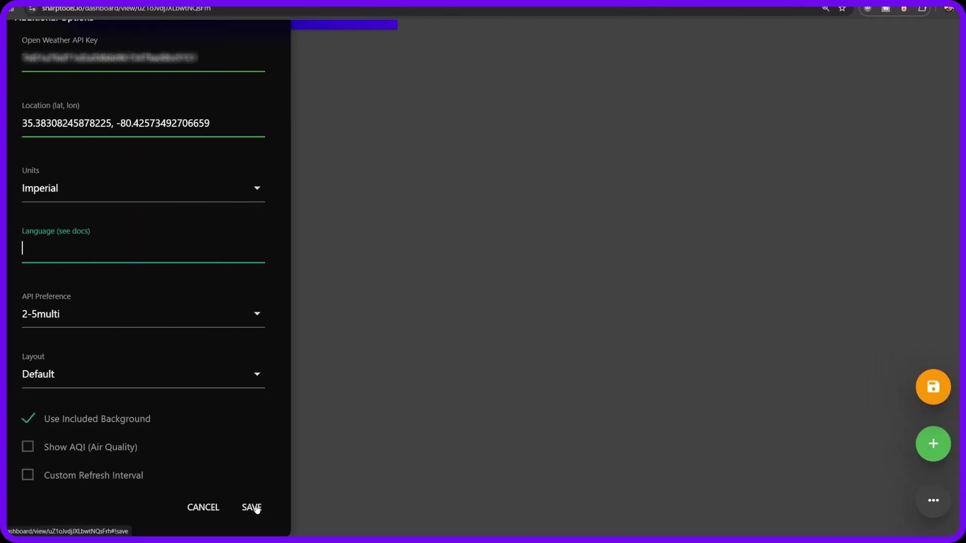
pyautogui.click(256, 510)
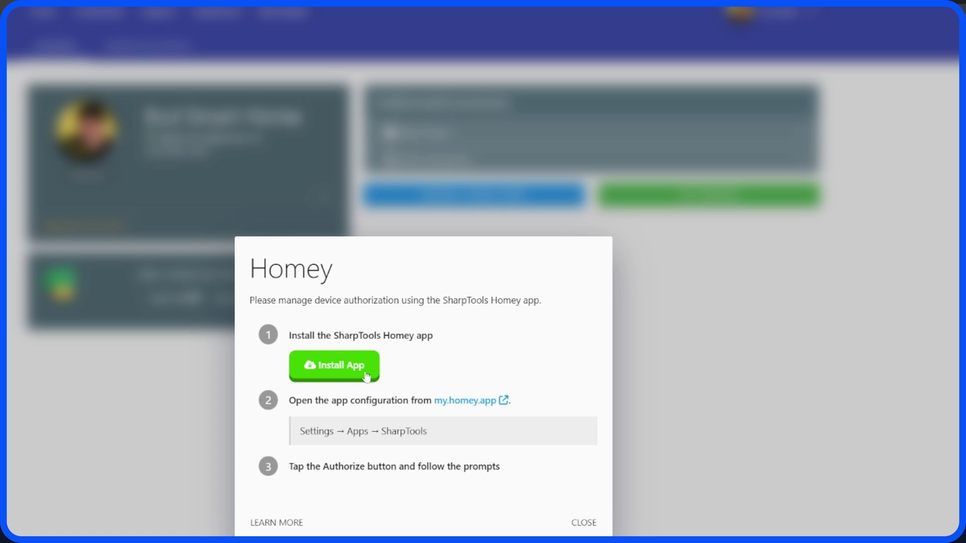
# Step: Install the SharpTools Homey app, then choose SmartThings as the platform to connect
pyautogui.click(367, 377)
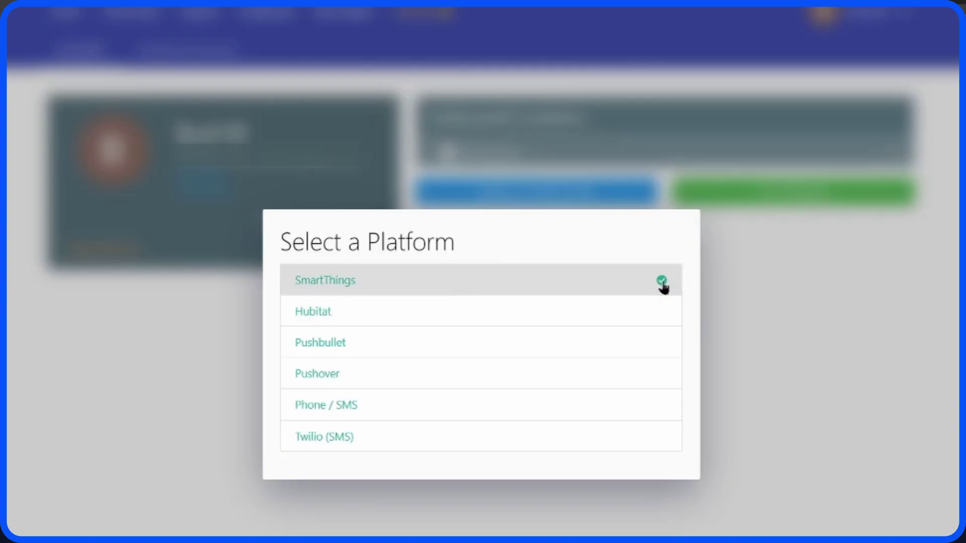
pyautogui.click(662, 283)
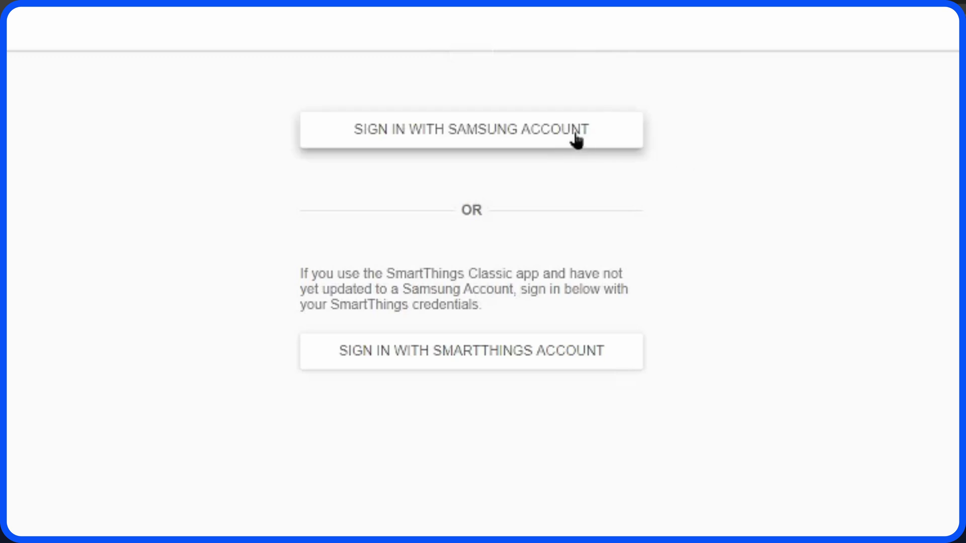
# Step: Continue with Samsung account sign-in, then bring up and review the OpenWeather registration form
pyautogui.click(563, 135)
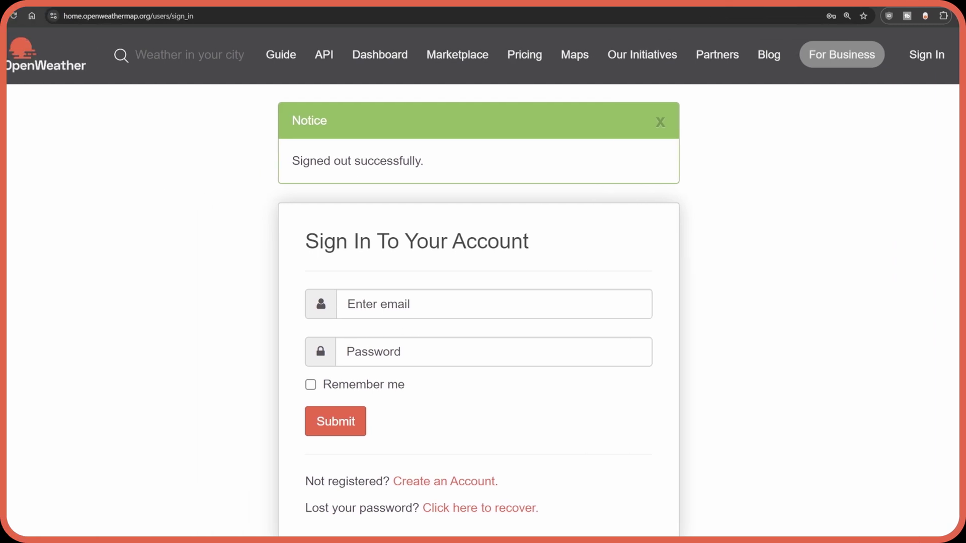
pyautogui.click(461, 483)
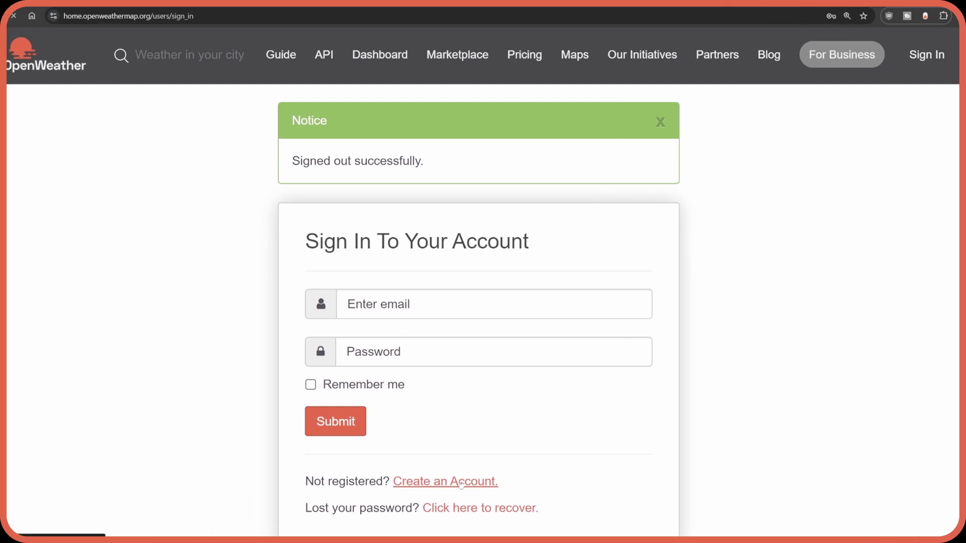
pyautogui.scroll(-7, 473, 285)
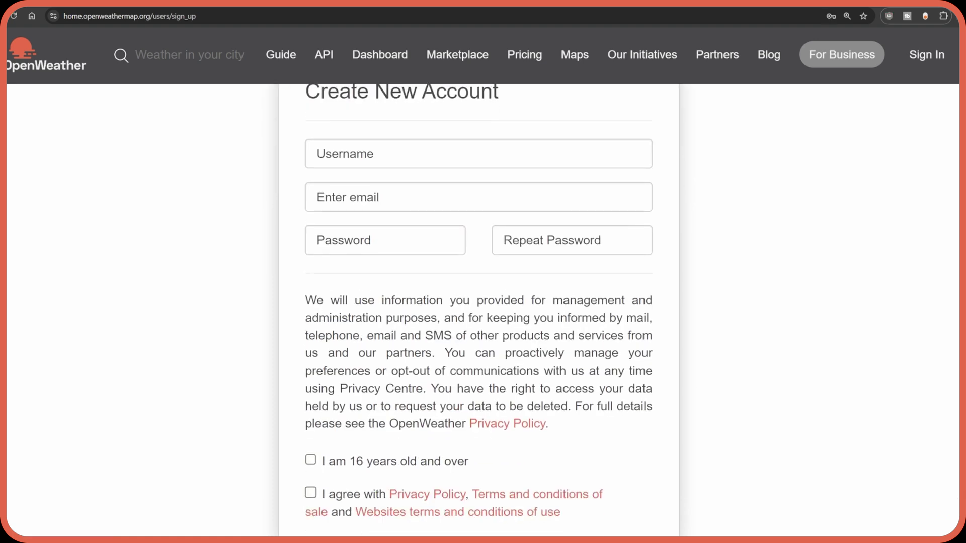
pyautogui.scroll(-1, 526, 307)
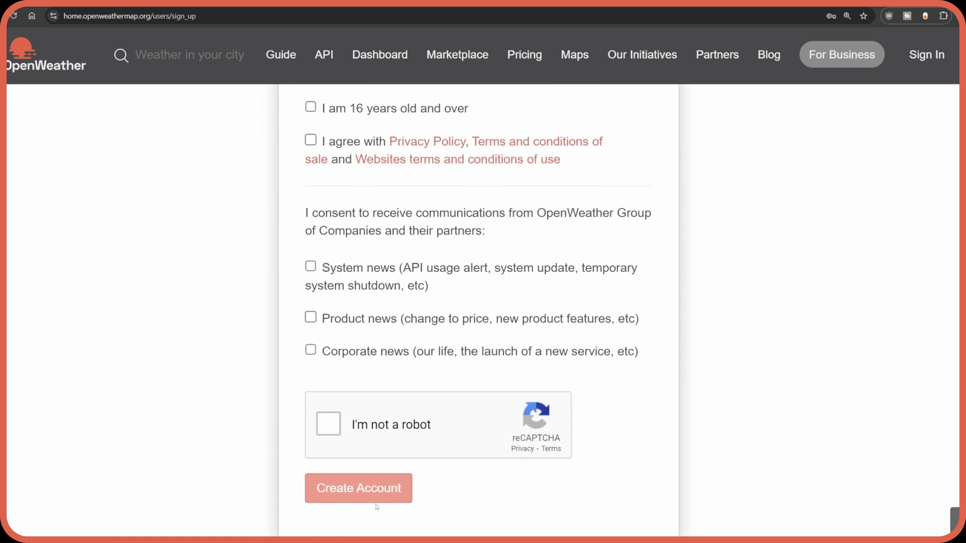
pyautogui.scroll(7, 457, 453)
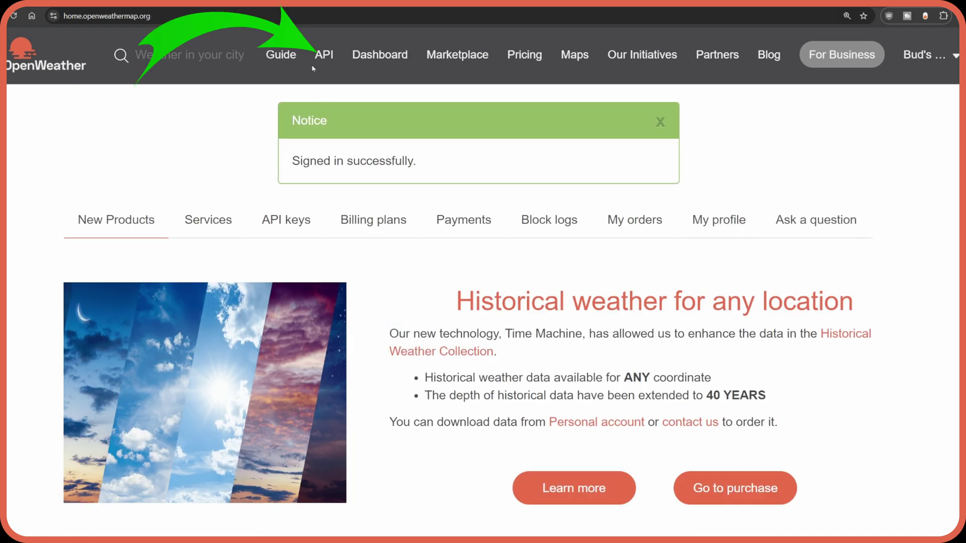
pyautogui.click(323, 55)
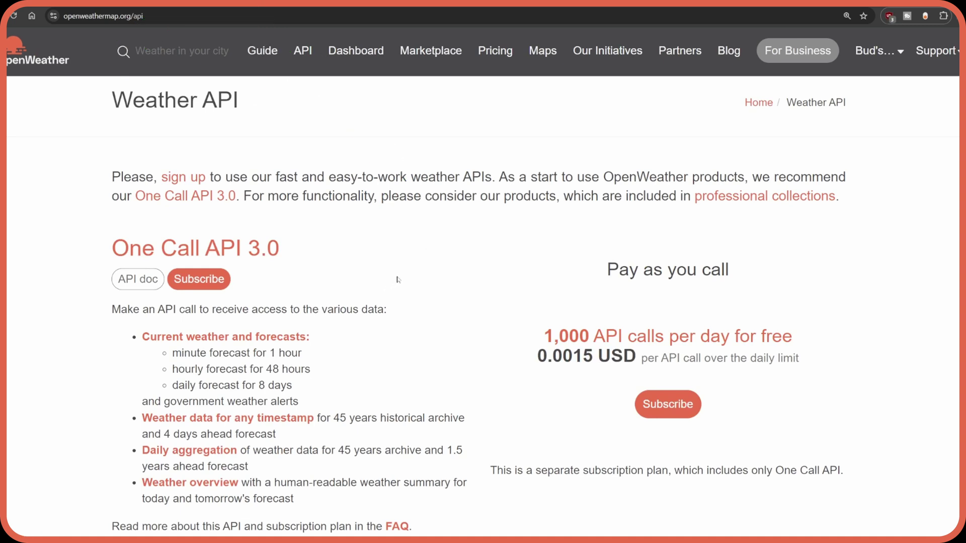
pyautogui.scroll(-10, 408, 272)
pyautogui.scroll(-3, 409, 272)
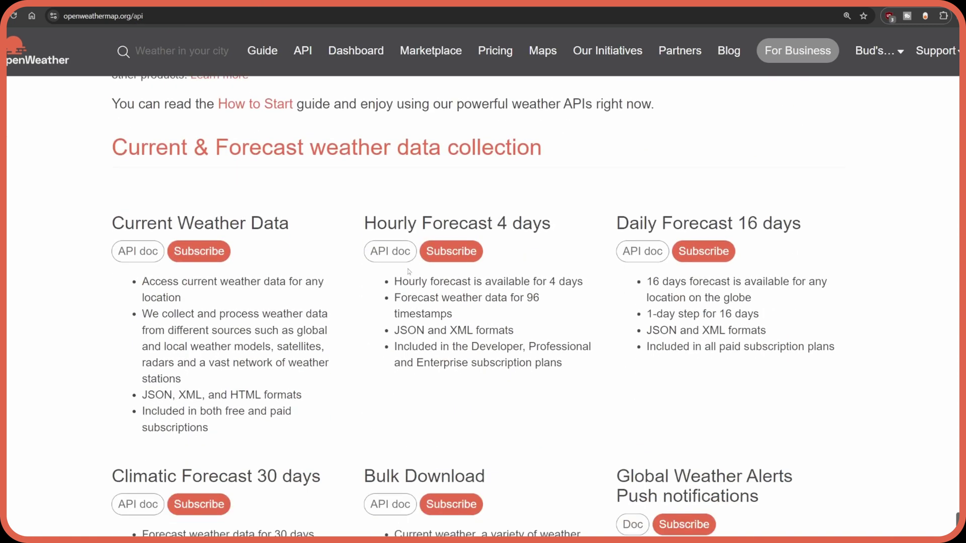
pyautogui.scroll(-2, 255, 274)
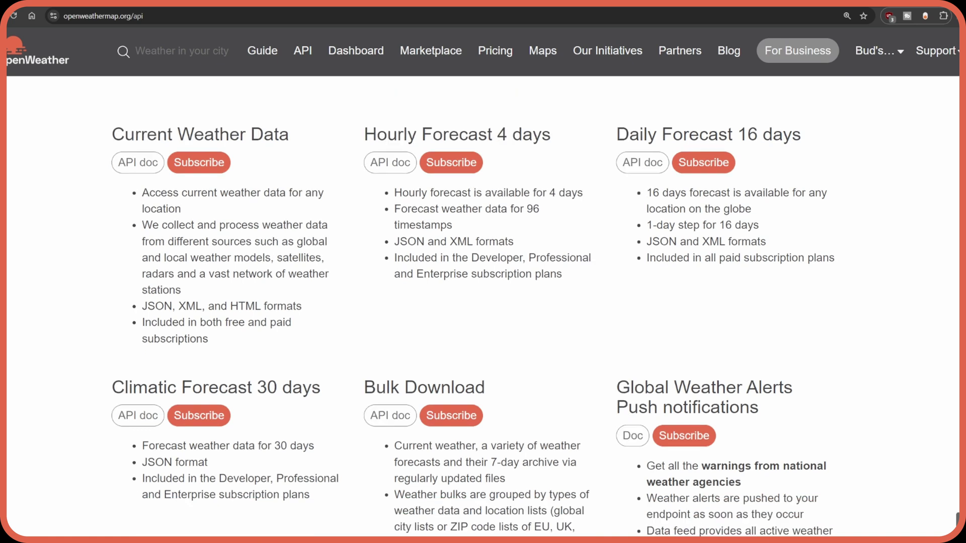
pyautogui.scroll(3, 198, 250)
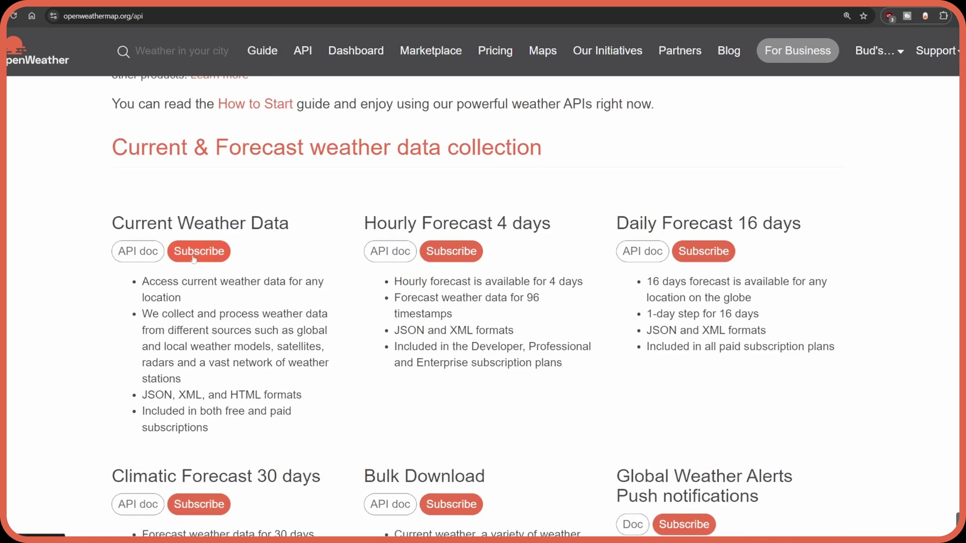
pyautogui.click(223, 251)
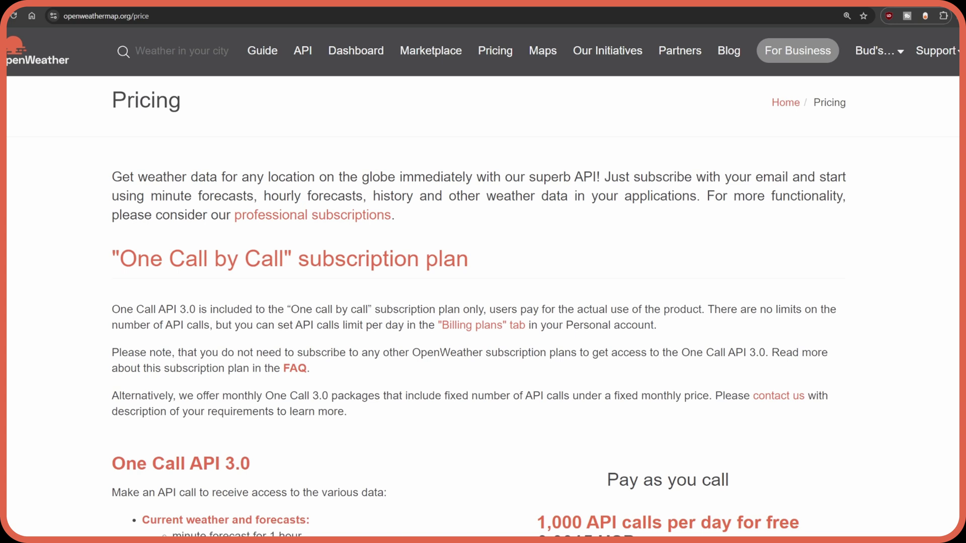
pyautogui.scroll(-5, 373, 278)
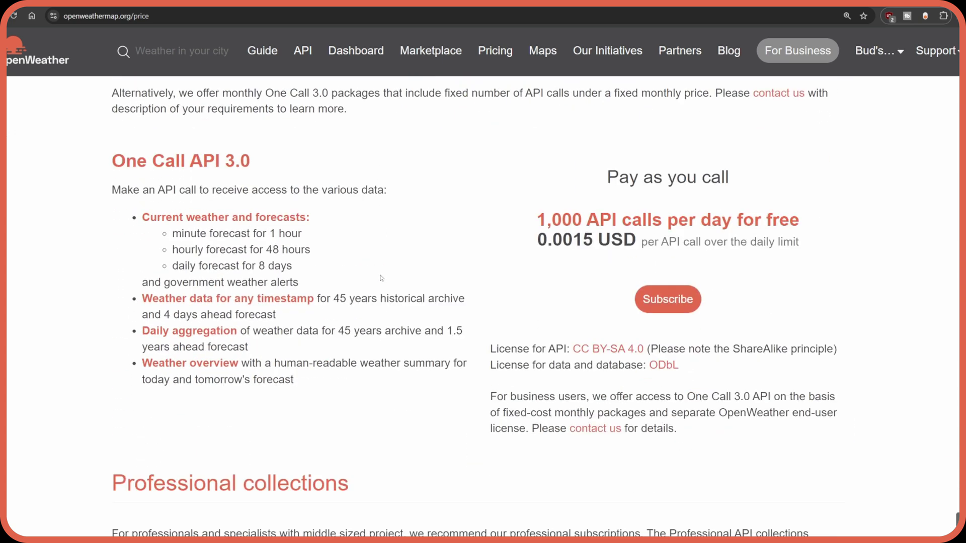
pyautogui.scroll(-8, 381, 278)
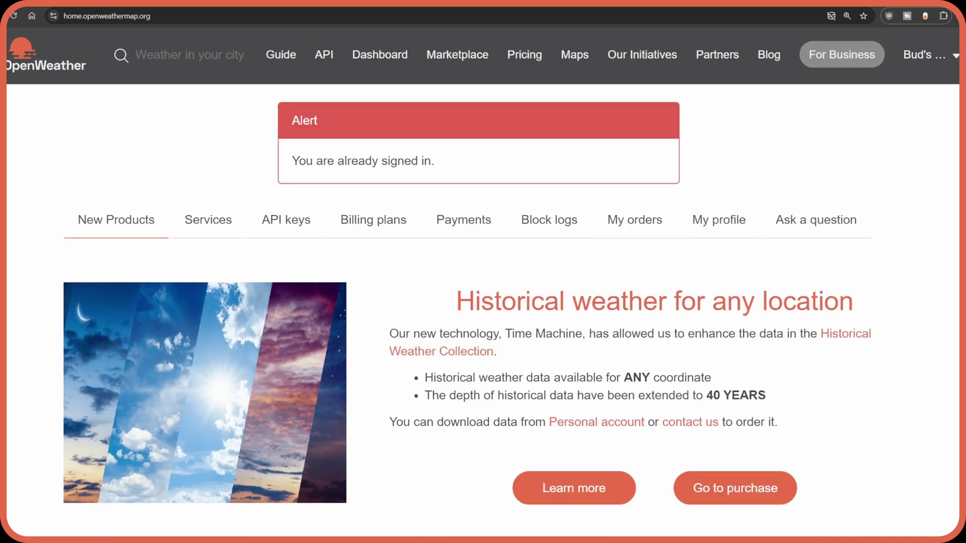
# Step: Go to My services > My API keys and select the active BSH OpenWeather API key
pyautogui.click(918, 56)
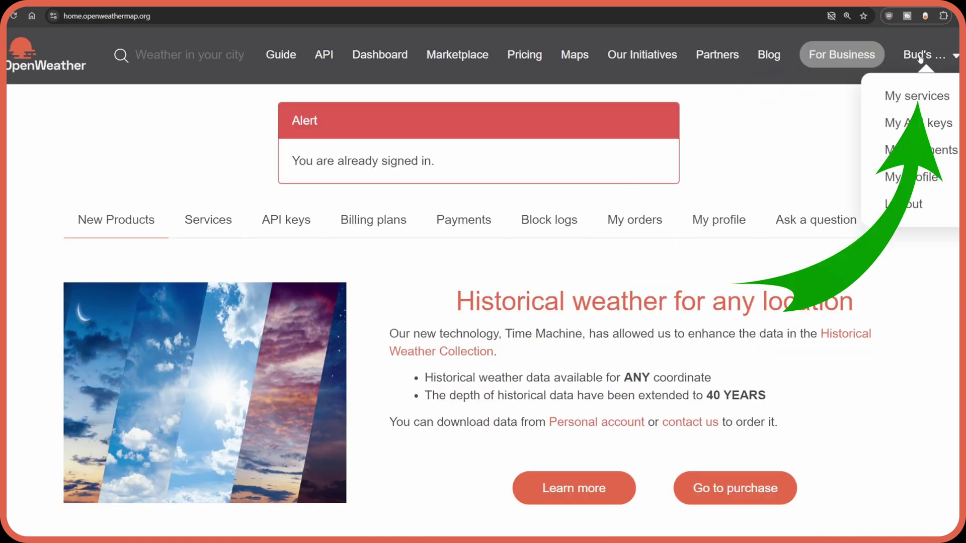
pyautogui.click(906, 95)
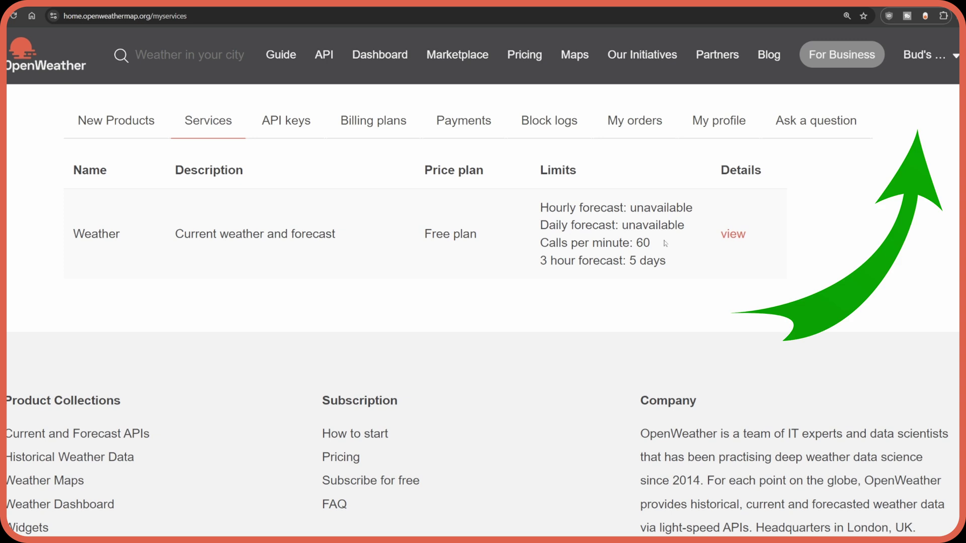
pyautogui.moveTo(923, 54)
pyautogui.click(908, 130)
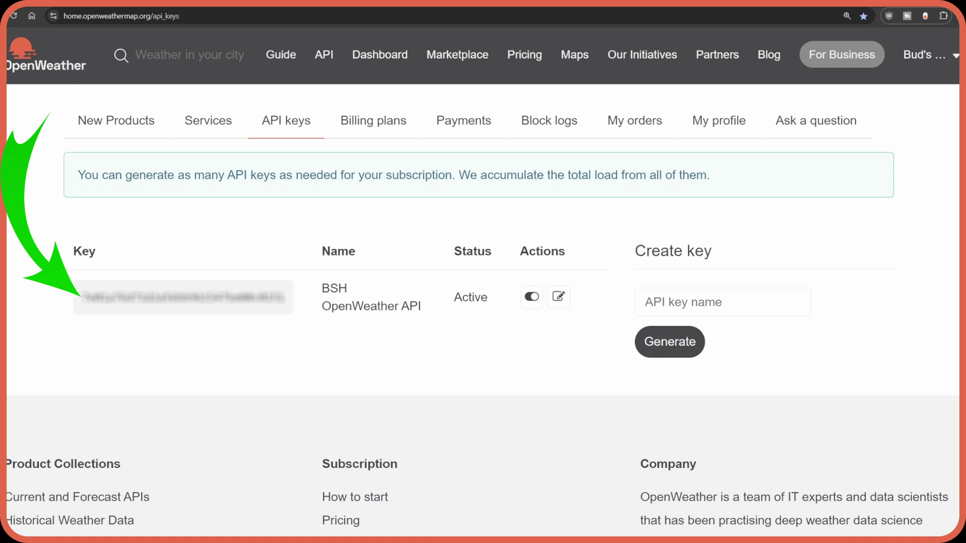
pyautogui.doubleClick(183, 297)
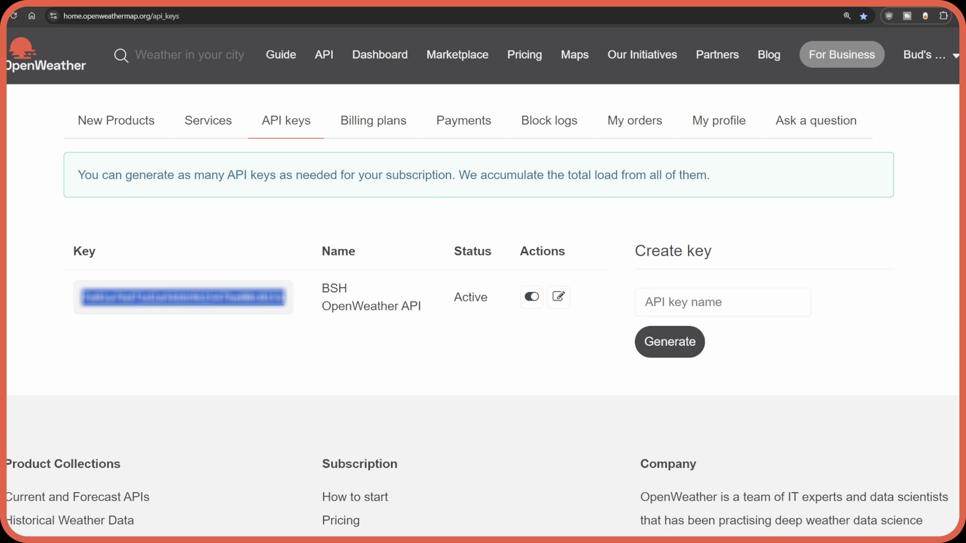
pyautogui.click(947, 65)
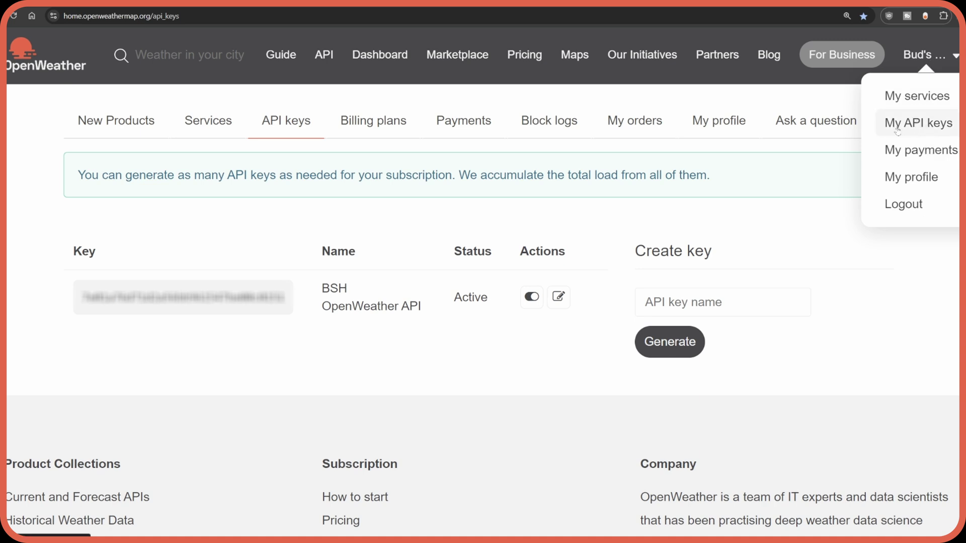
pyautogui.click(925, 129)
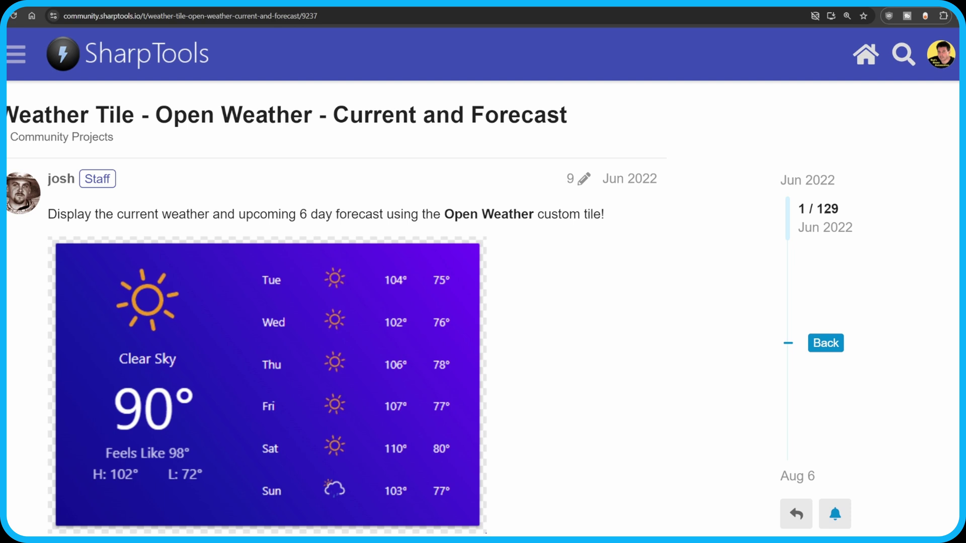
# Step: Import the community Open Weather custom tile, save it, and go to the Dashboards list
pyautogui.scroll(-8, 346, 305)
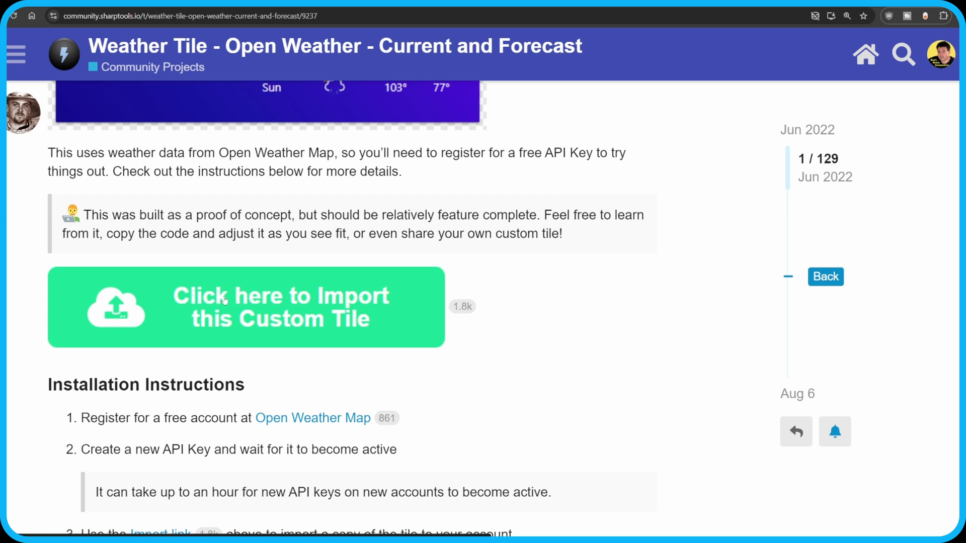
pyautogui.click(303, 302)
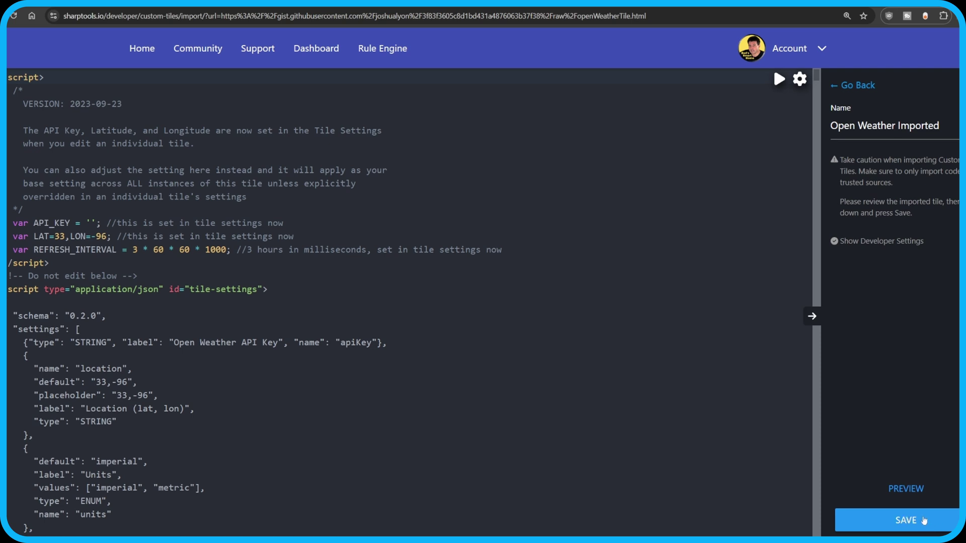
pyautogui.click(924, 521)
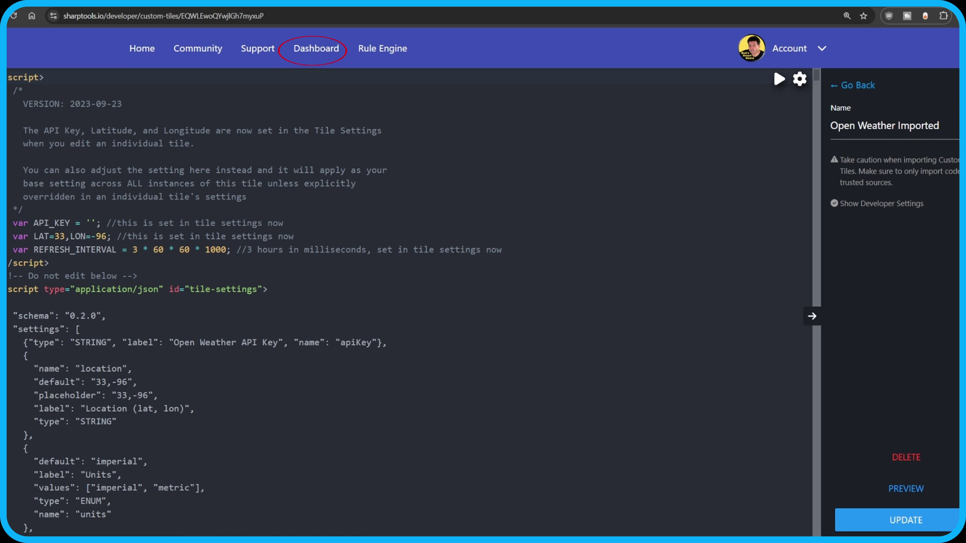
pyautogui.click(316, 49)
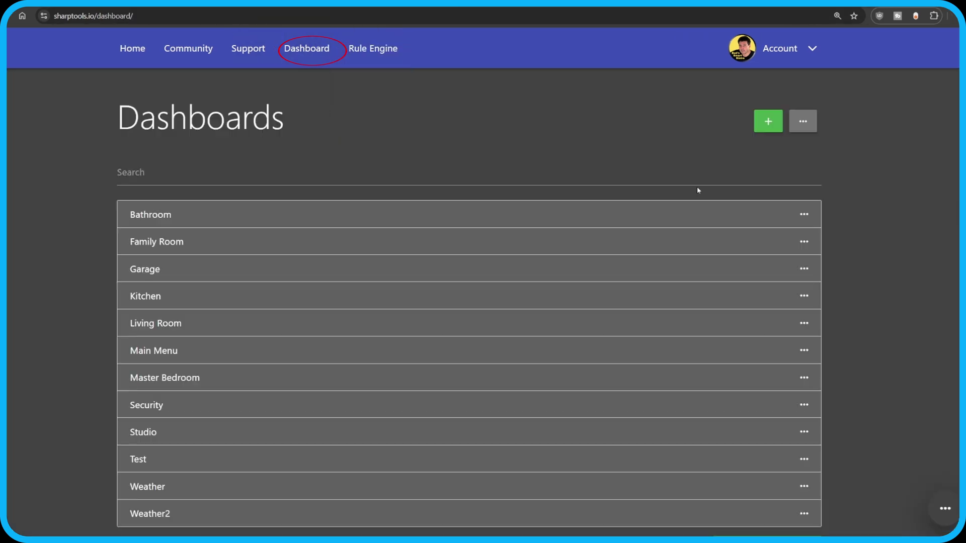
# Step: Browse the Bathroom, Security and Living Room dashboards
pyautogui.scroll(-1, 871, 237)
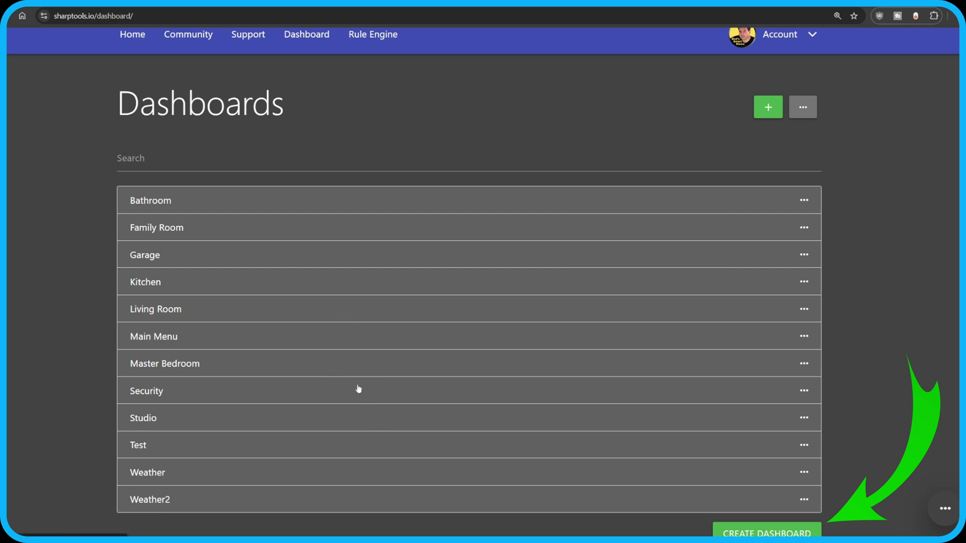
pyautogui.click(364, 202)
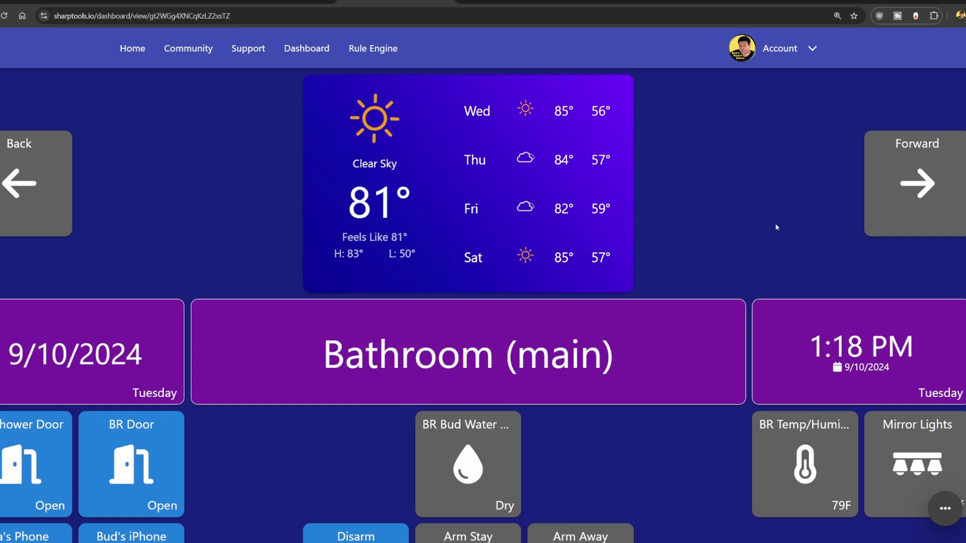
pyautogui.scroll(-4, 668, 276)
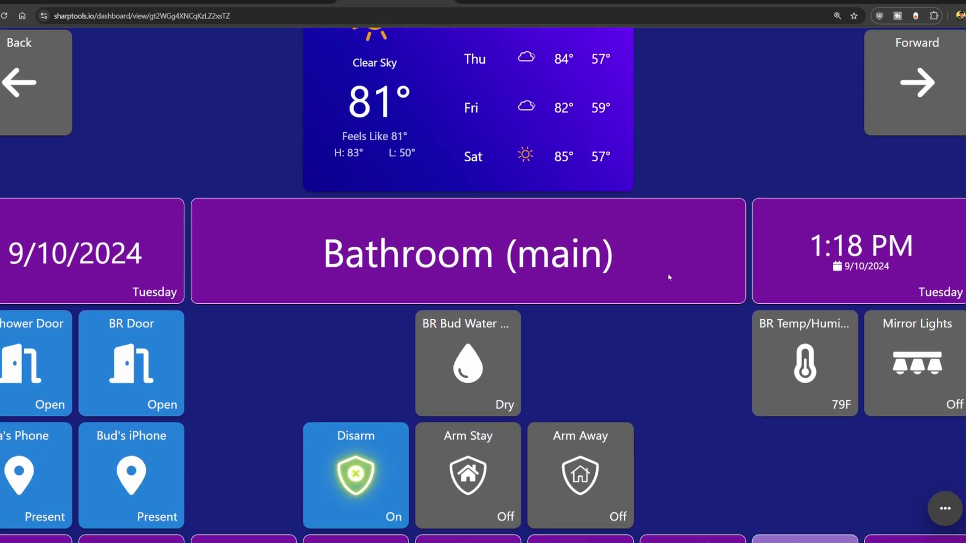
pyautogui.click(137, 485)
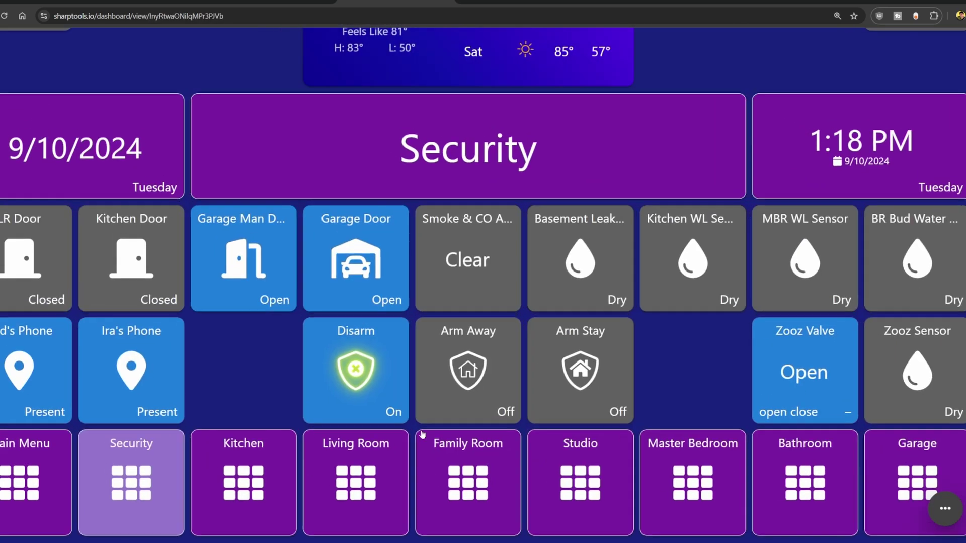
pyautogui.scroll(4, 604, 382)
pyautogui.scroll(-4, 664, 296)
pyautogui.click(352, 481)
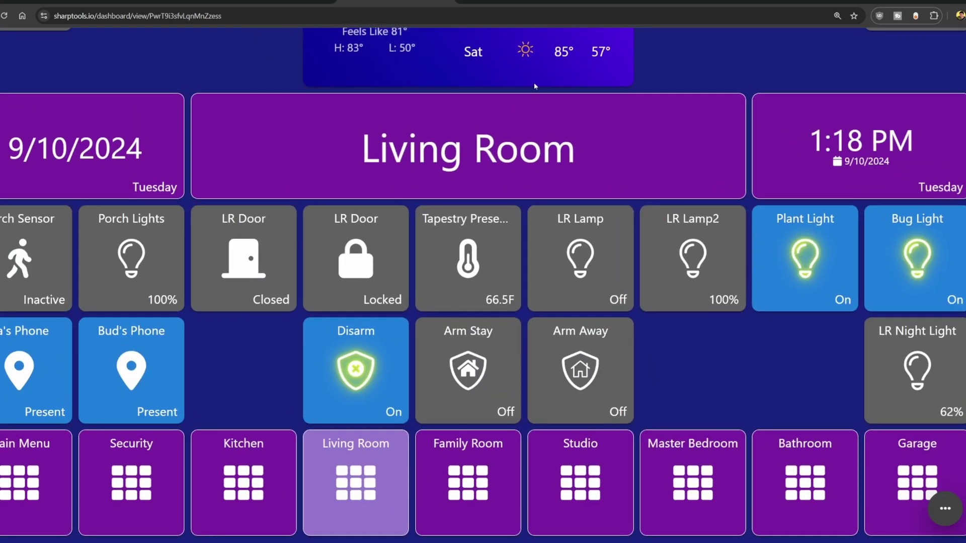
pyautogui.scroll(4, 458, 147)
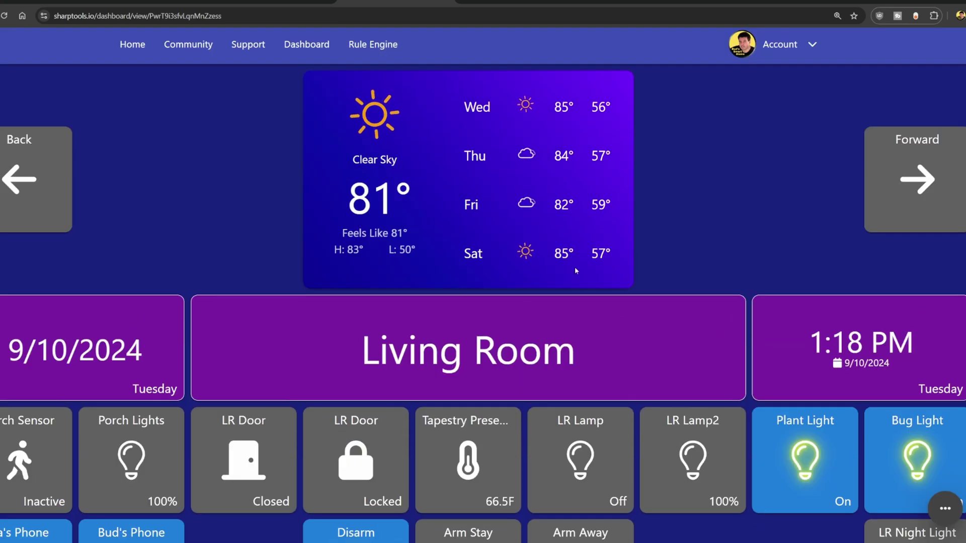
pyautogui.scroll(-4, 625, 291)
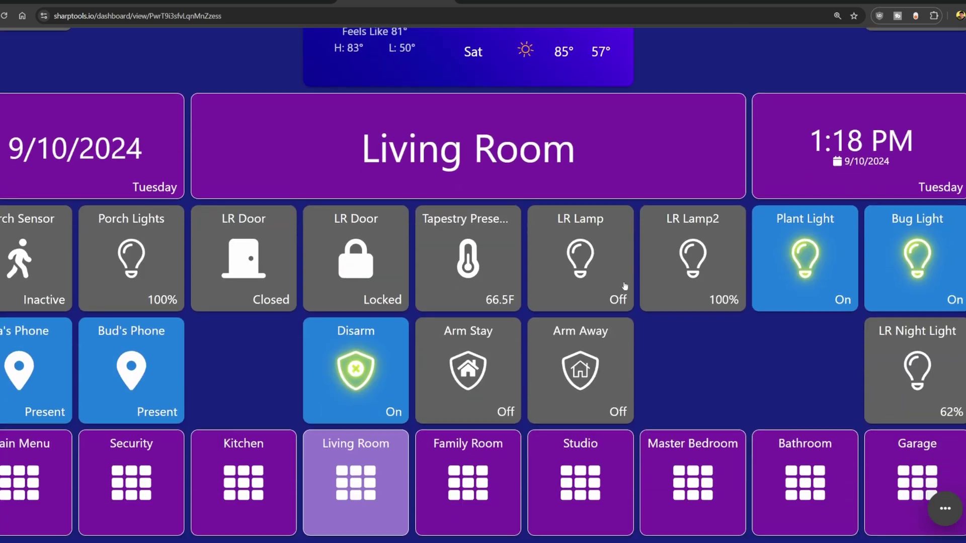
pyautogui.scroll(4, 644, 260)
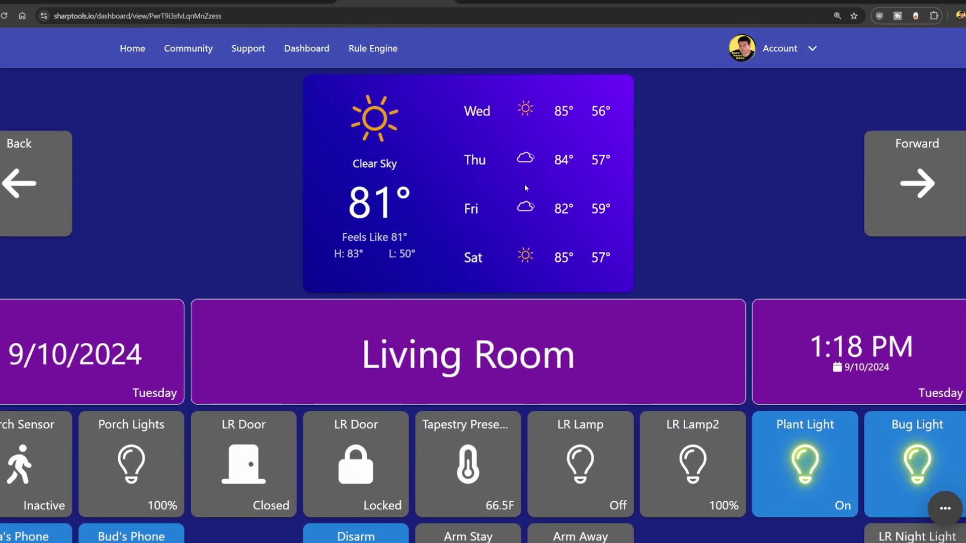
# Step: Open the Weather2 dashboard and put it into edit mode
pyautogui.click(306, 48)
pyautogui.scroll(-1, 390, 297)
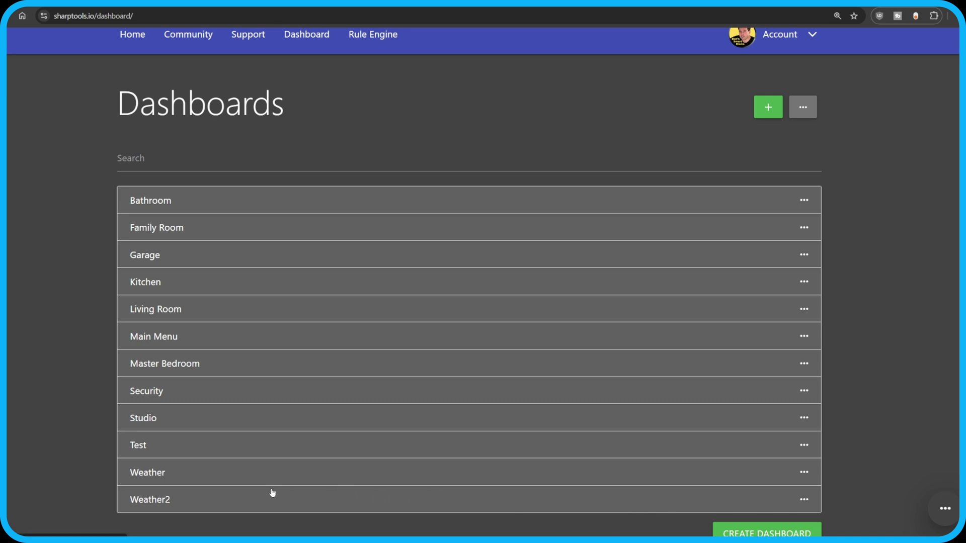
pyautogui.click(343, 503)
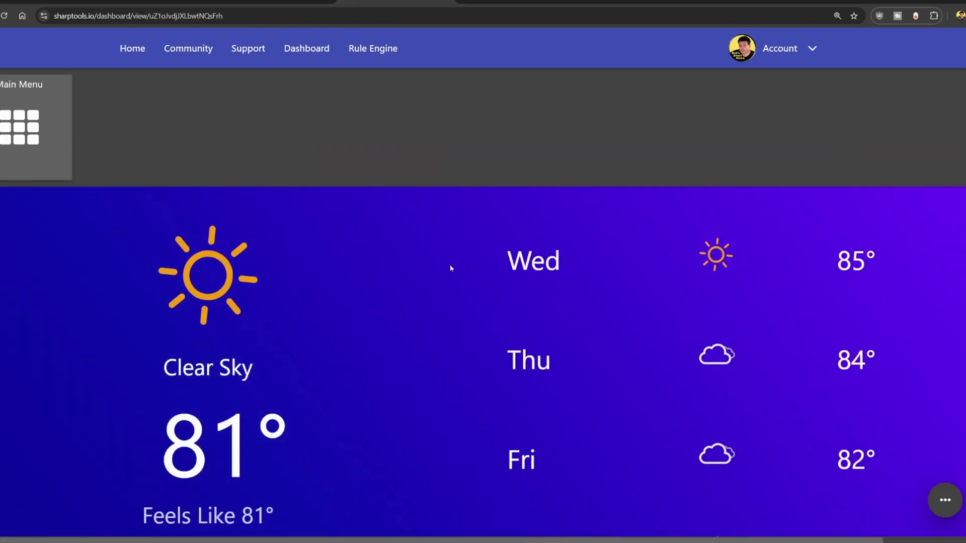
pyautogui.scroll(-1, 639, 259)
pyautogui.scroll(-1, 636, 262)
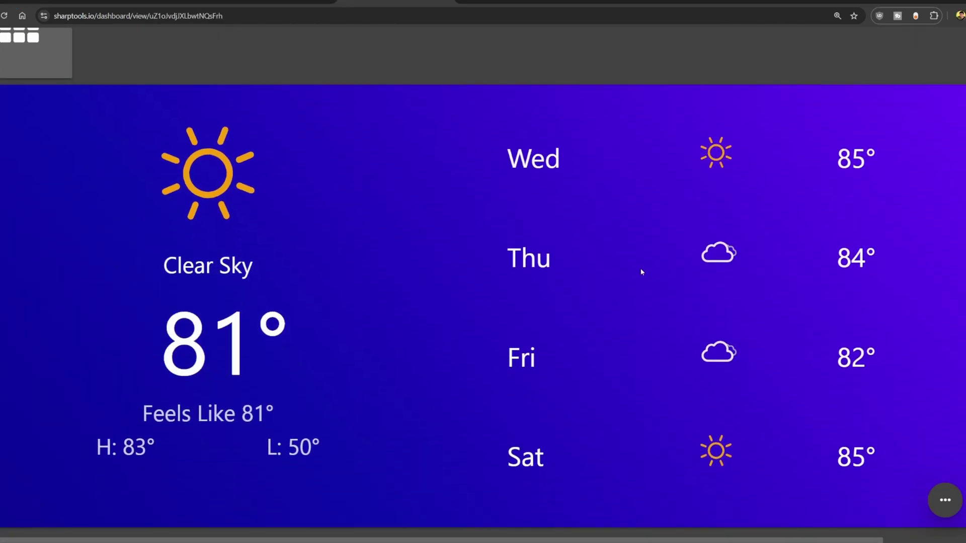
pyautogui.click(945, 500)
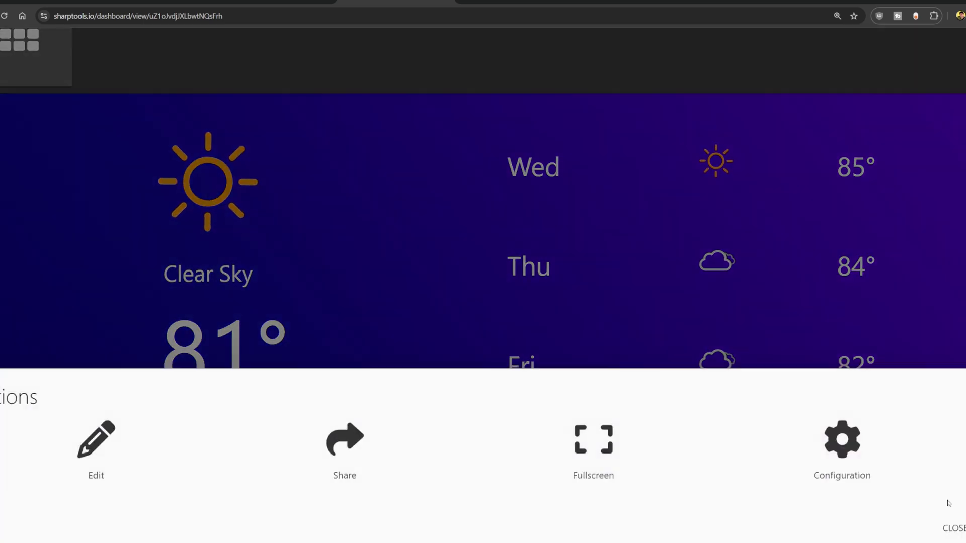
pyautogui.click(146, 442)
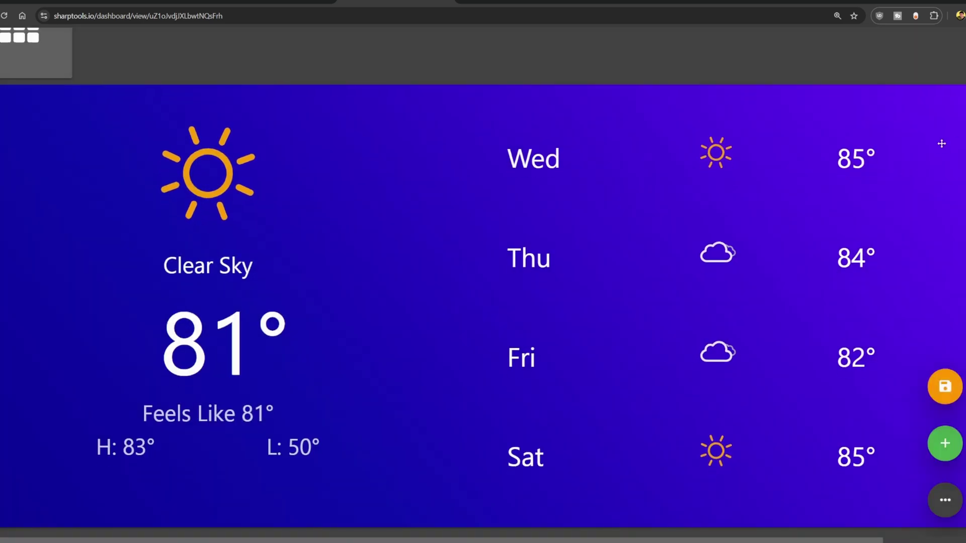
# Step: Remove the existing weather tile from Weather2 and re-enter edit mode
pyautogui.scroll(2, 942, 147)
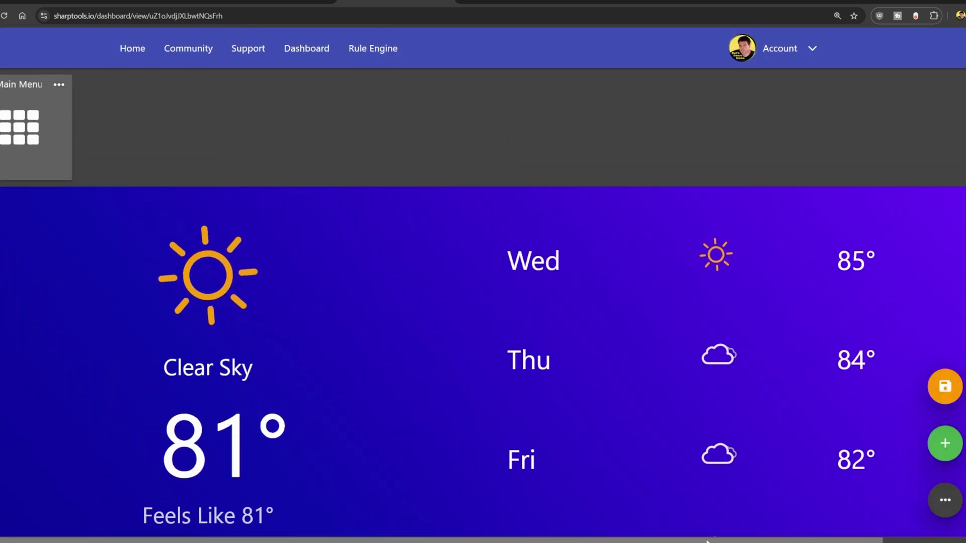
pyautogui.hscroll(2, 682, 531)
pyautogui.click(964, 197)
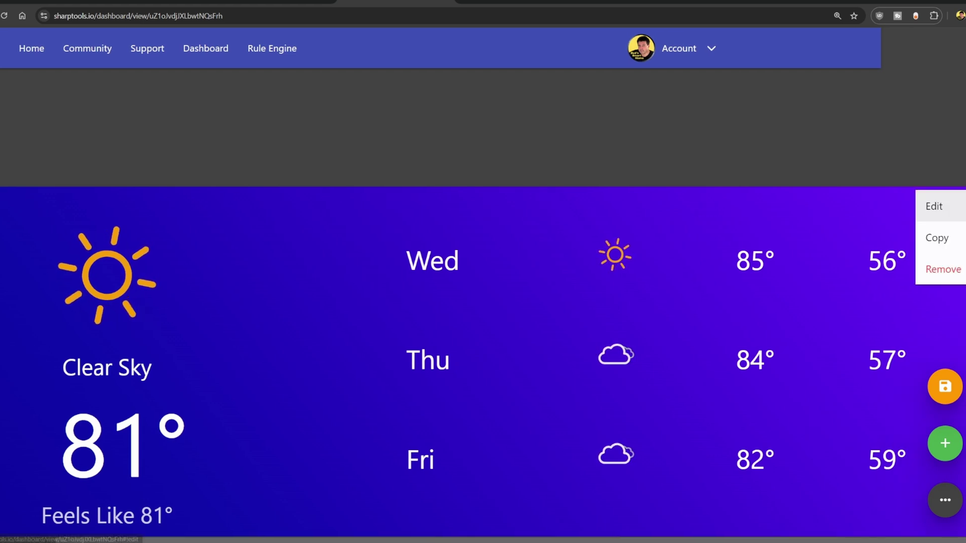
pyautogui.click(950, 267)
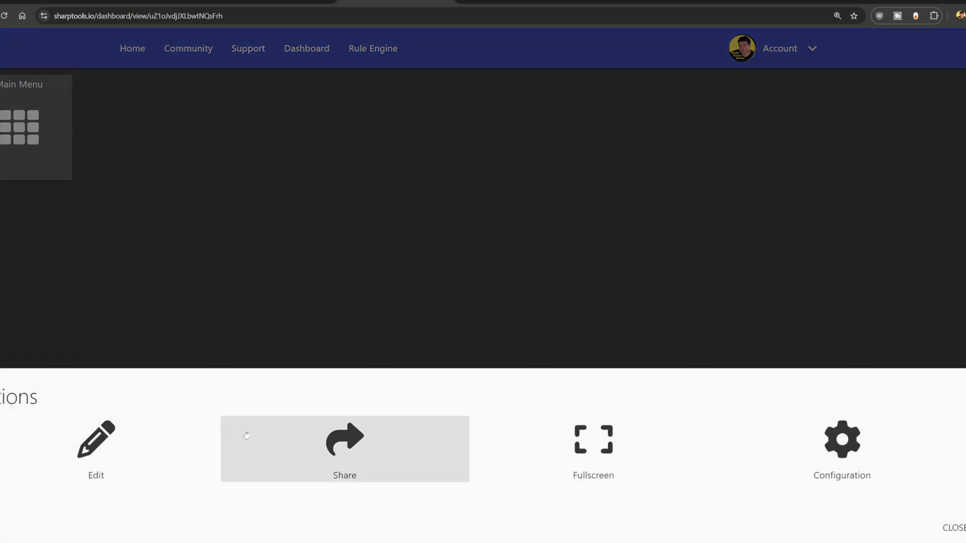
pyautogui.click(119, 450)
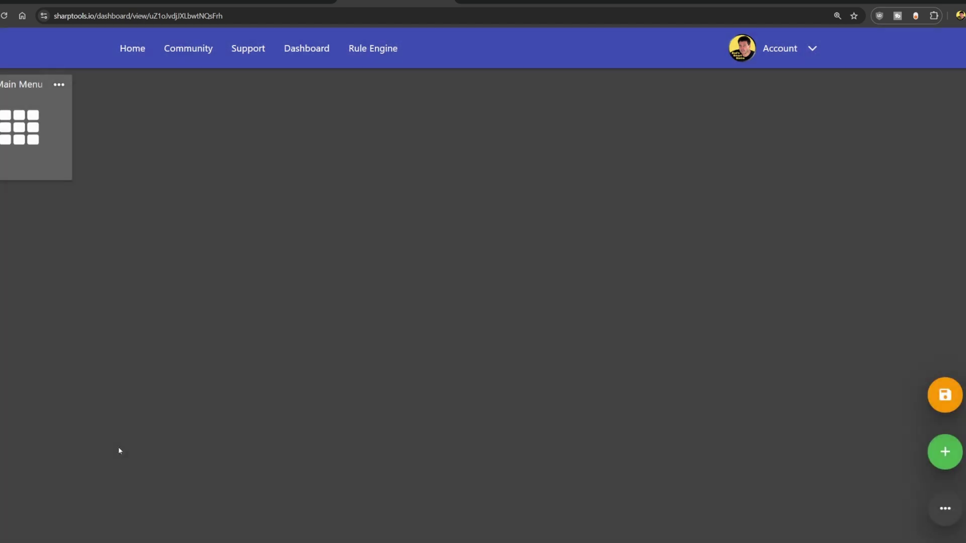
# Step: Add the Open Weather Imported custom tile from Other > Custom Tile to Weather2
pyautogui.click(944, 452)
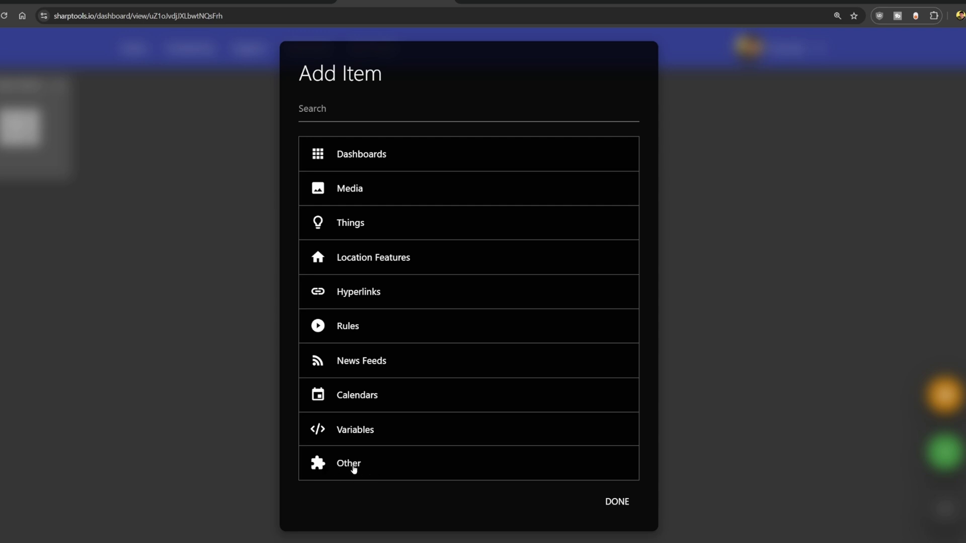
pyautogui.click(351, 467)
pyautogui.scroll(-3, 423, 443)
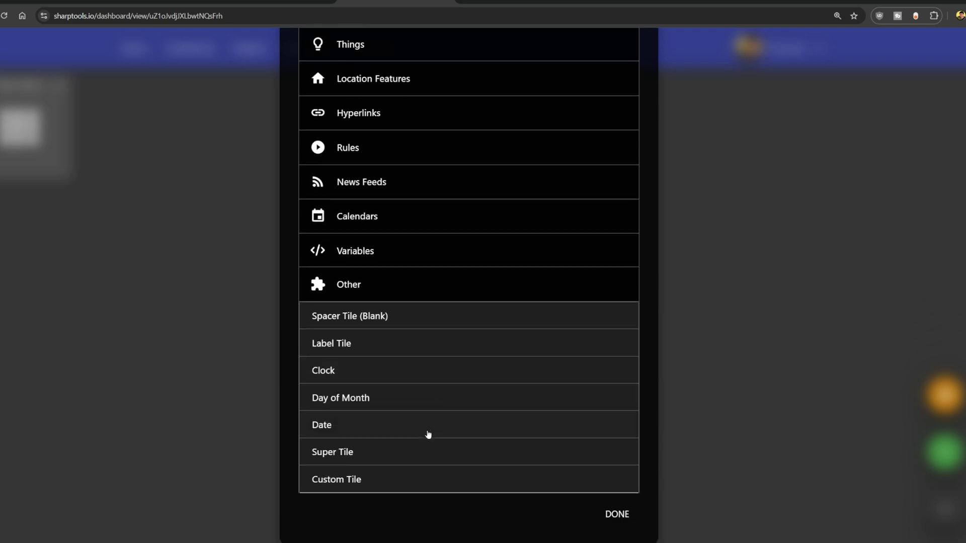
pyautogui.click(373, 469)
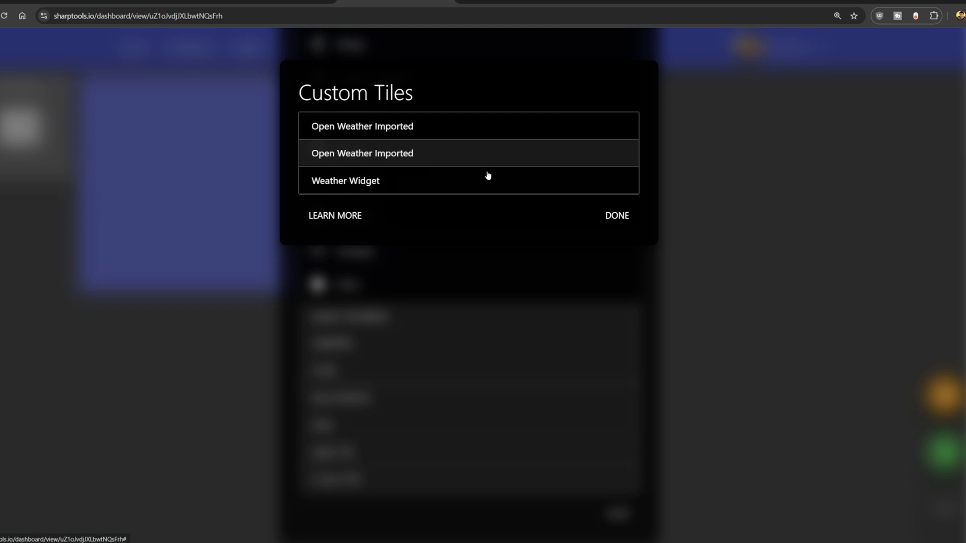
pyautogui.click(621, 217)
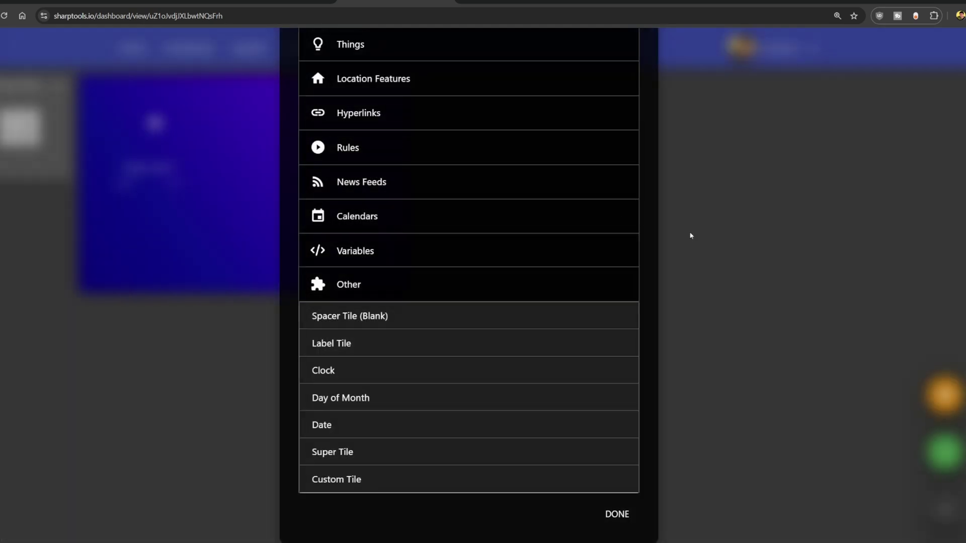
pyautogui.click(620, 514)
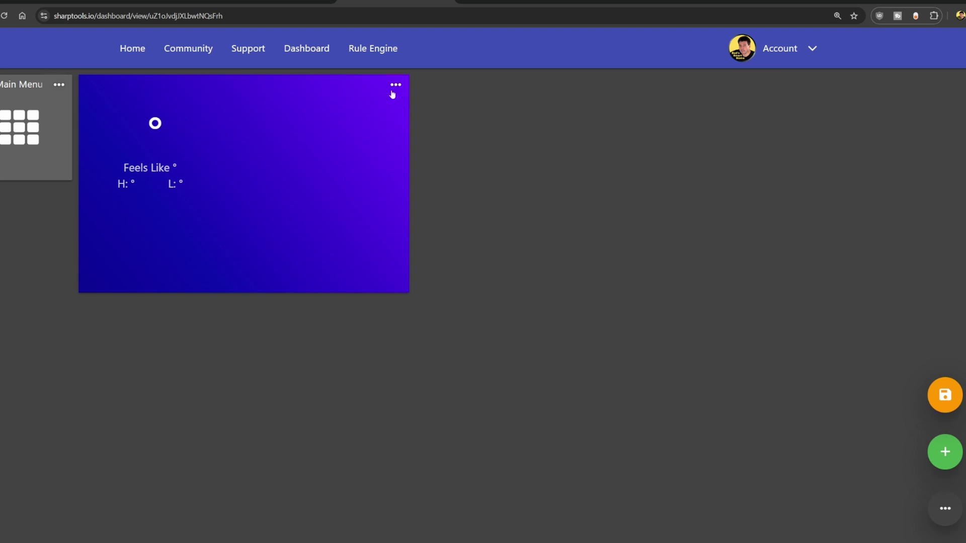
# Step: Edit the new weather tile to reach its Open Weather API Key field, then go to OpenWeather's keys page
pyautogui.click(395, 87)
pyautogui.click(370, 97)
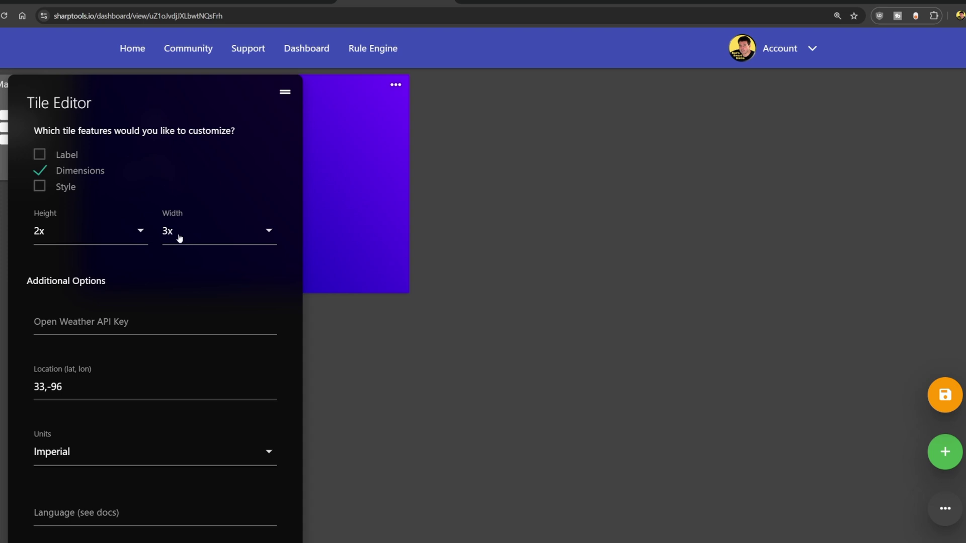
pyautogui.scroll(-3, 232, 285)
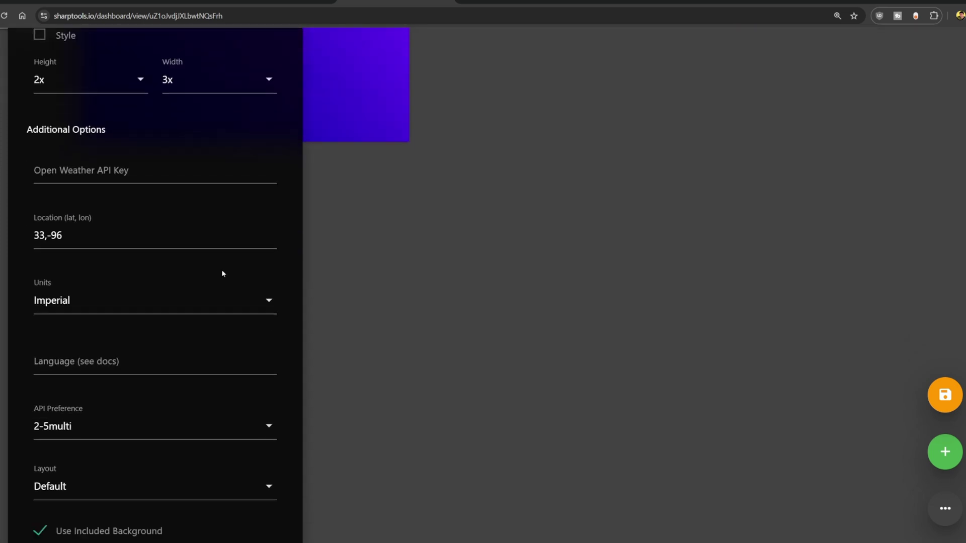
pyautogui.click(151, 170)
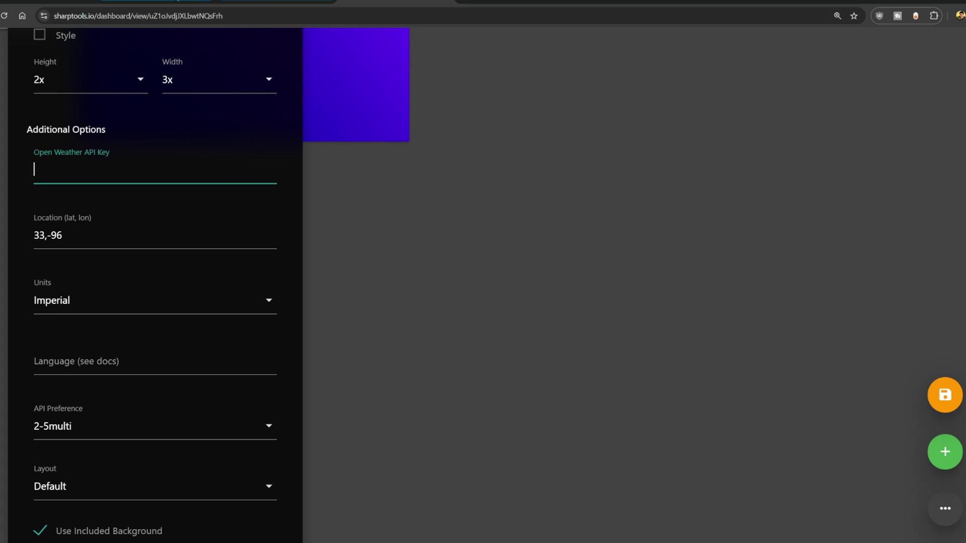
pyautogui.click(151, 3)
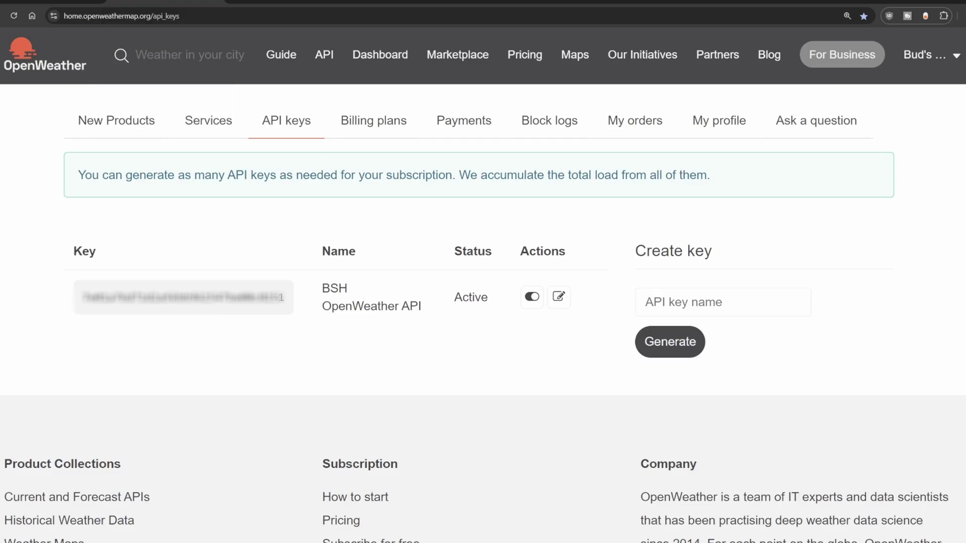
# Step: Copy the BSH OpenWeather API key and paste it into the tile's Open Weather API Key field
pyautogui.doubleClick(185, 296)
pyautogui.rightClick(185, 292)
pyautogui.click(201, 304)
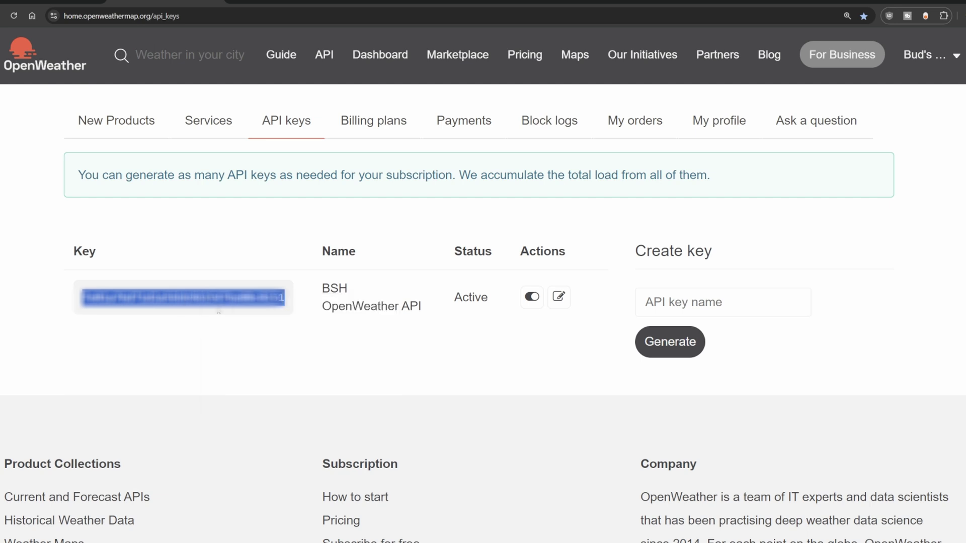
pyautogui.click(280, 6)
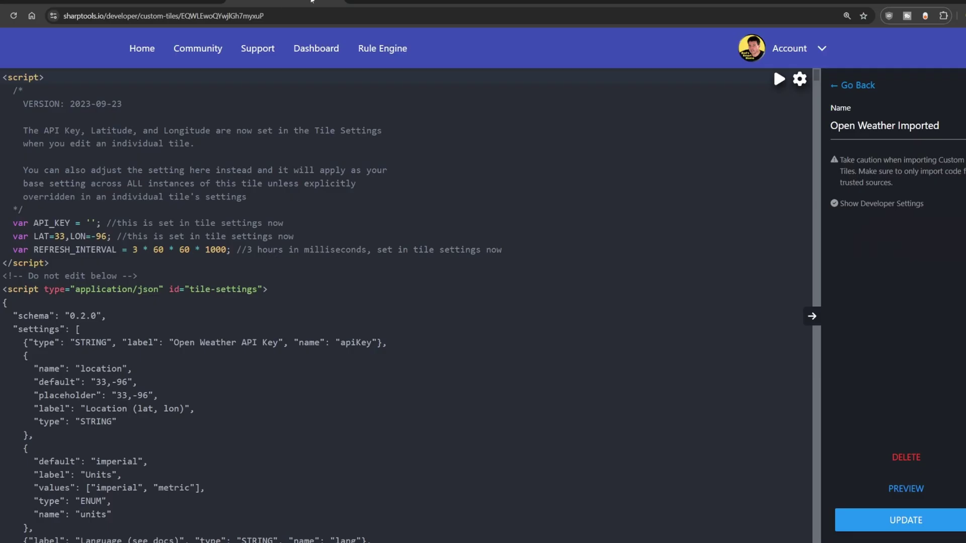
pyautogui.click(405, 3)
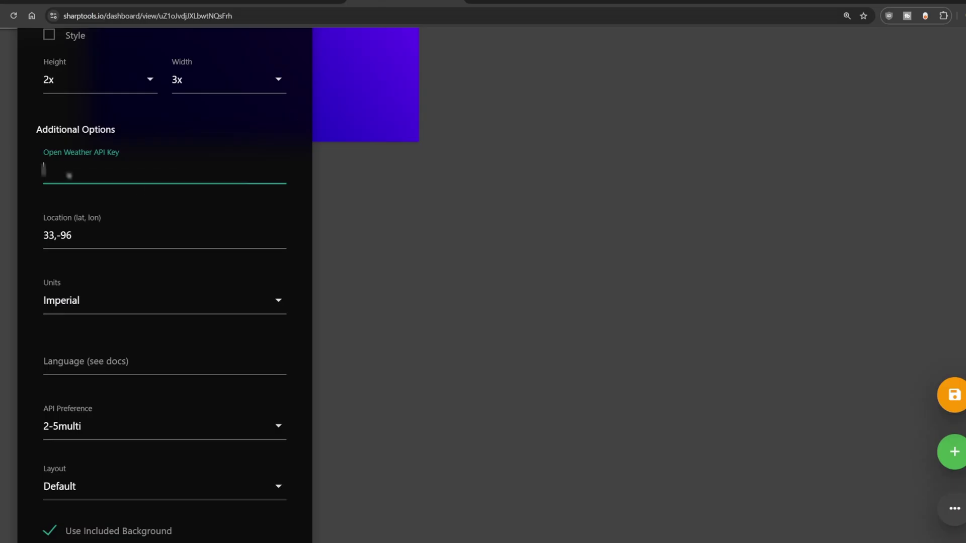
pyautogui.rightClick(69, 176)
pyautogui.click(95, 270)
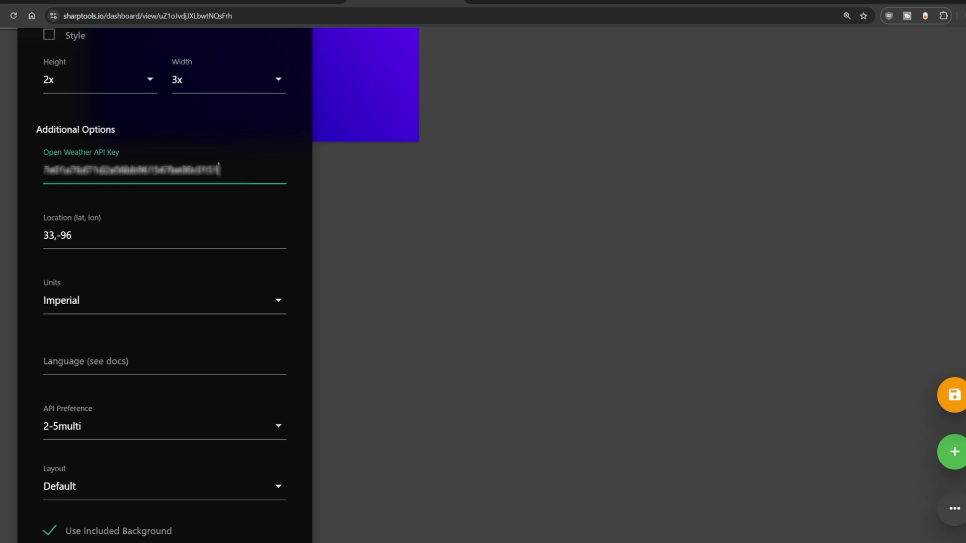
pyautogui.press('Tab')
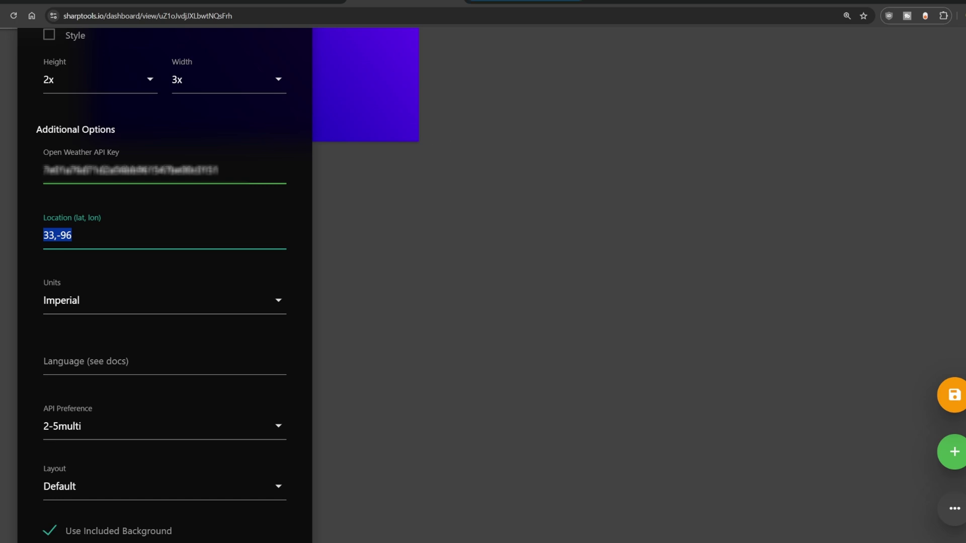
# Step: Copy the house's coordinates from Google Maps and paste them over 33,-96 in the tile's location
pyautogui.click(526, 2)
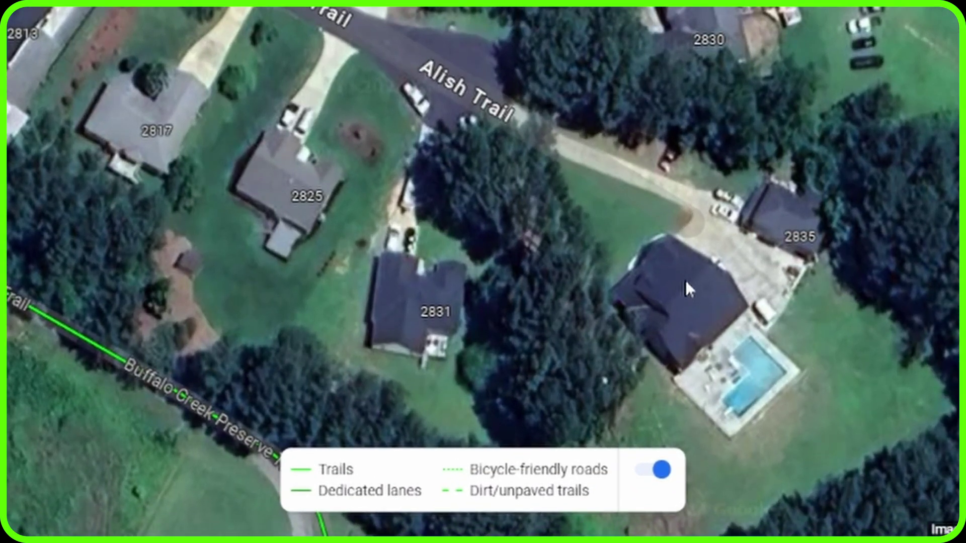
pyautogui.rightClick(685, 279)
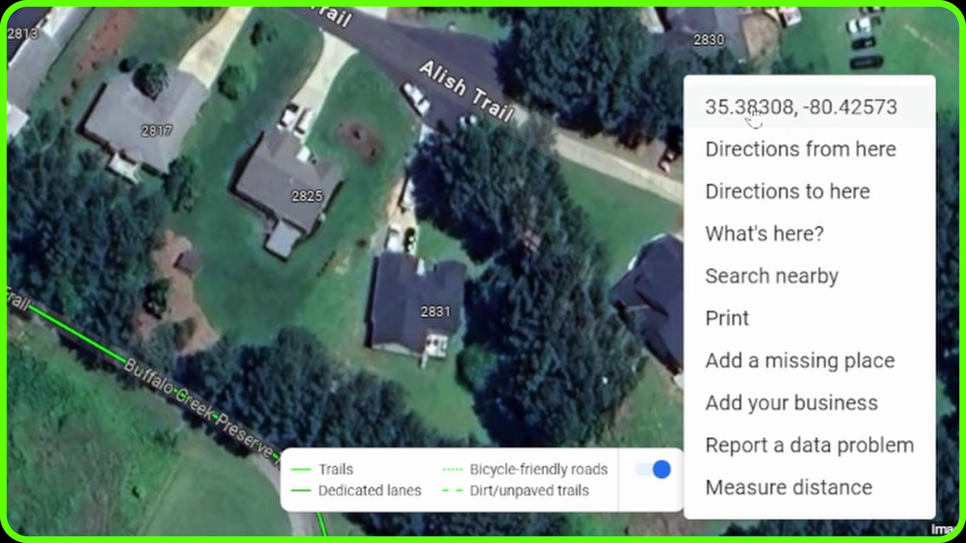
pyautogui.click(788, 111)
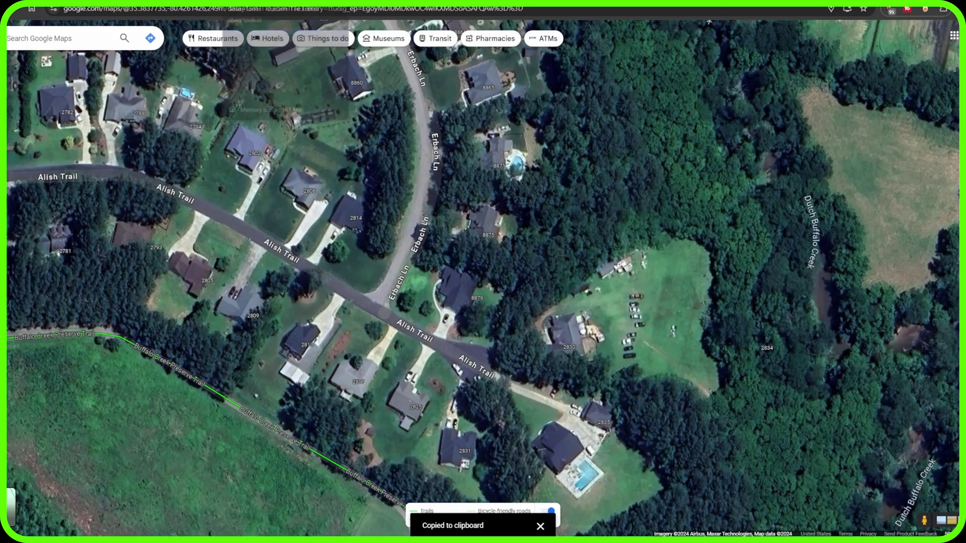
pyautogui.click(405, 1)
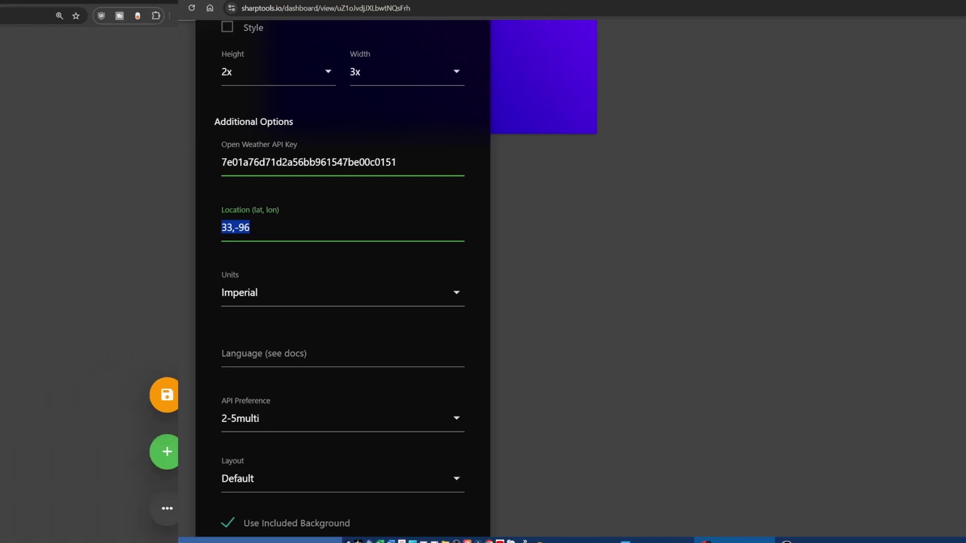
pyautogui.rightClick(61, 240)
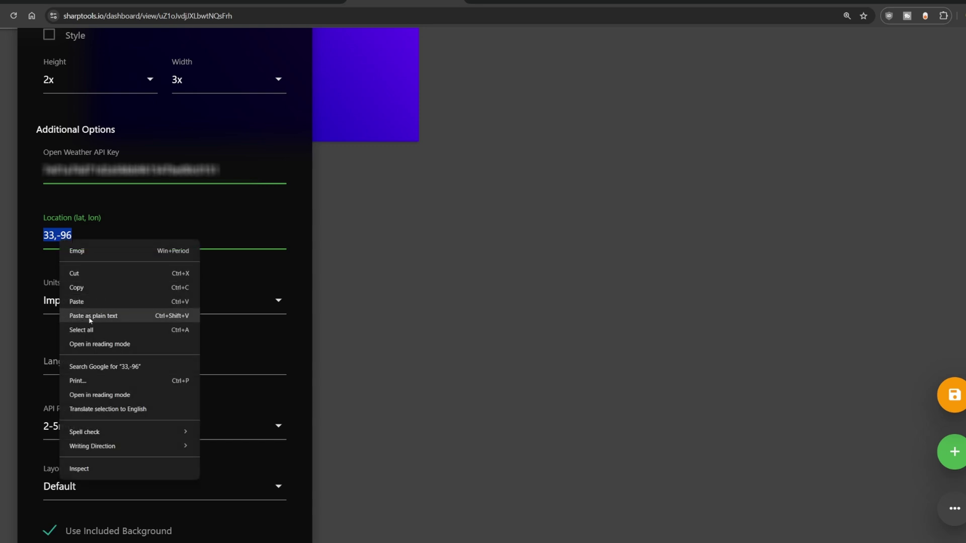
pyautogui.click(76, 301)
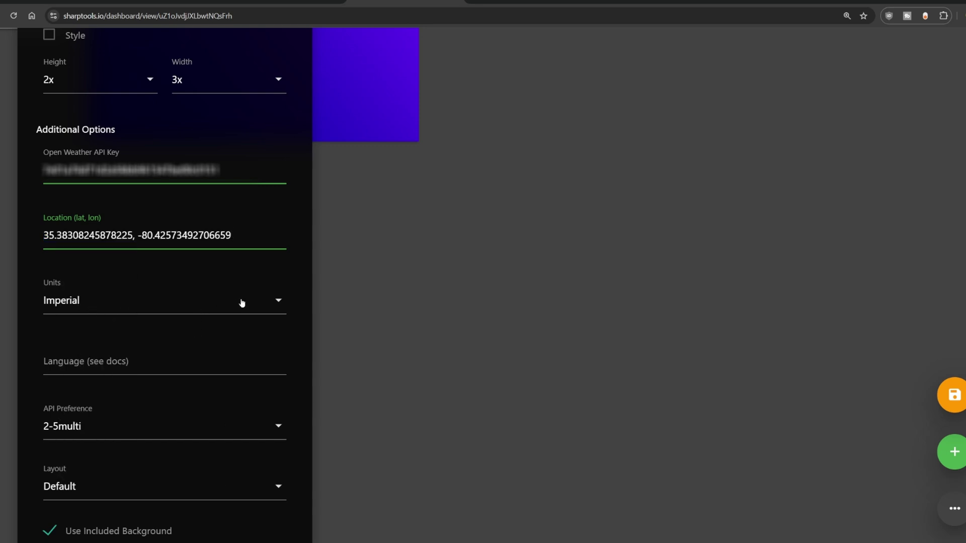
pyautogui.click(269, 305)
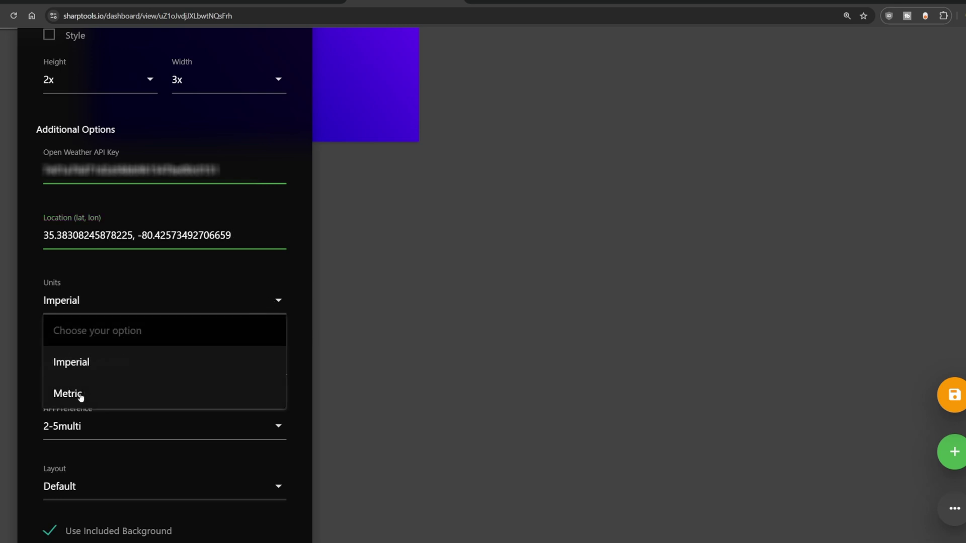
pyautogui.click(89, 369)
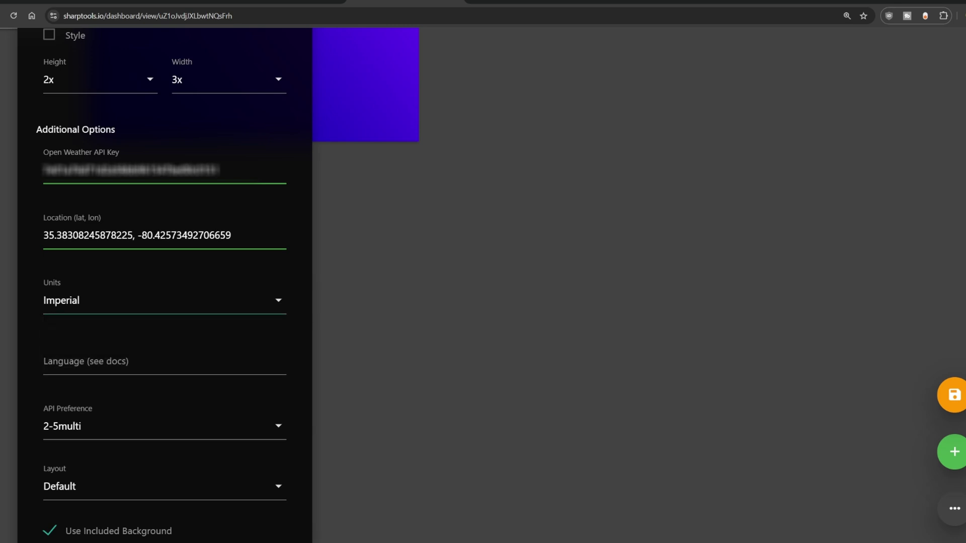
pyautogui.click(89, 365)
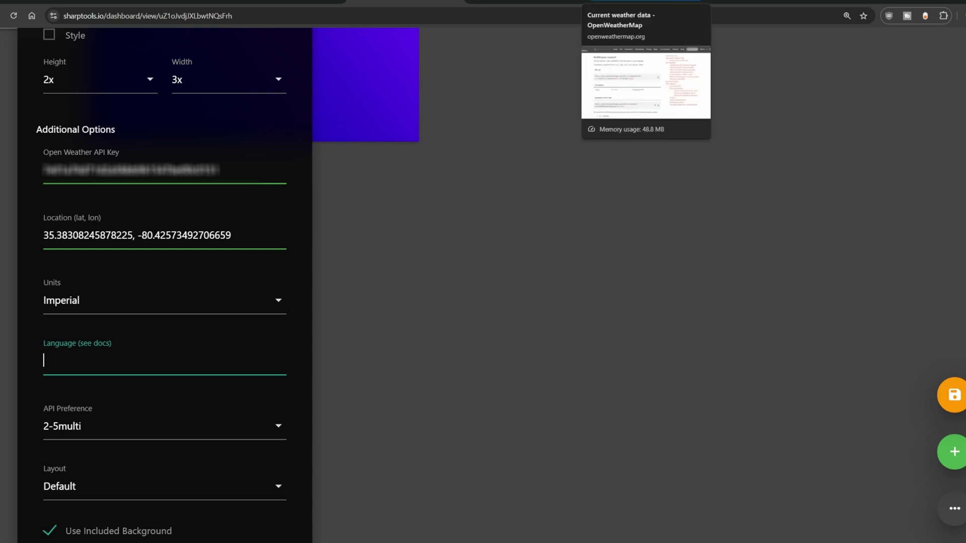
pyautogui.click(652, 1)
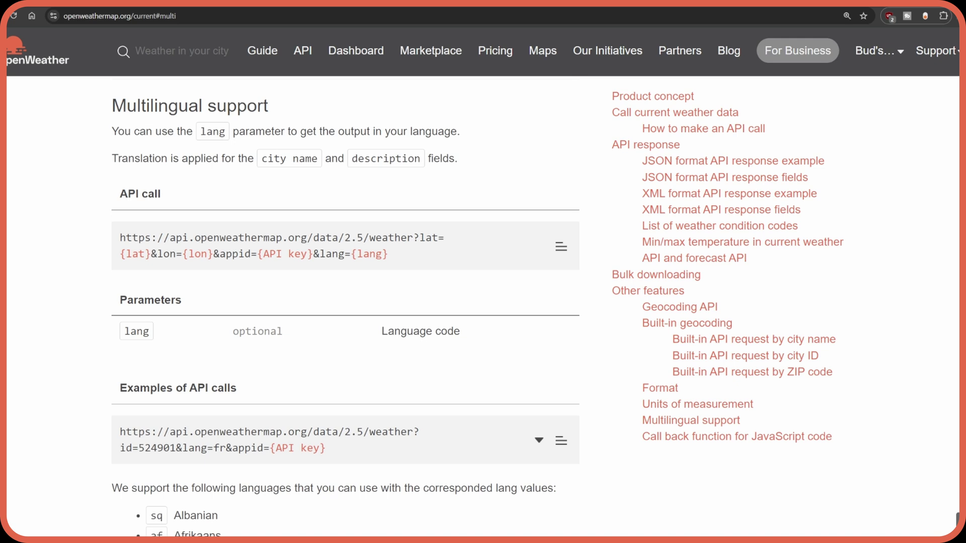
# Step: Browse the OpenWeatherMap lang code list, then return to the weather tile settings with Language blank
pyautogui.scroll(-7, 376, 238)
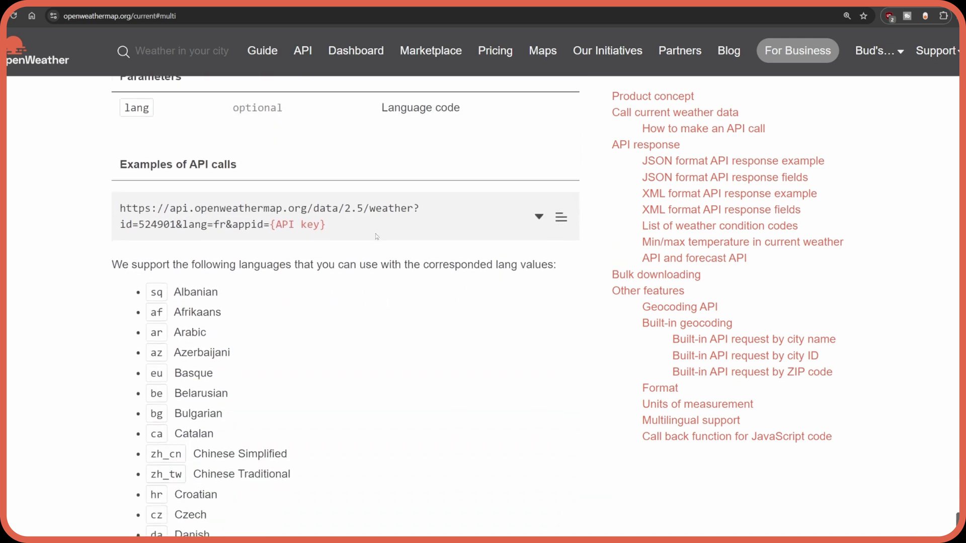
pyautogui.scroll(-4, 149, 284)
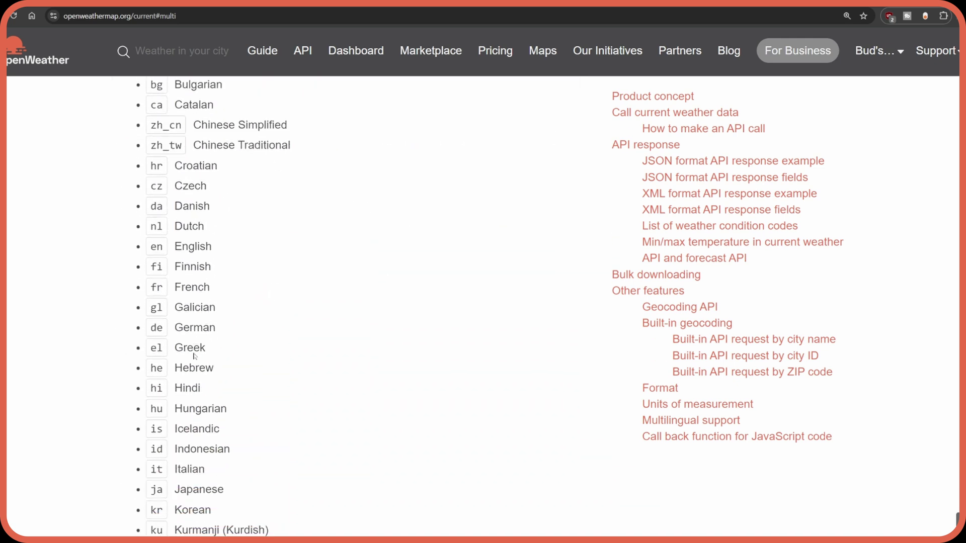
pyautogui.scroll(-4, 180, 361)
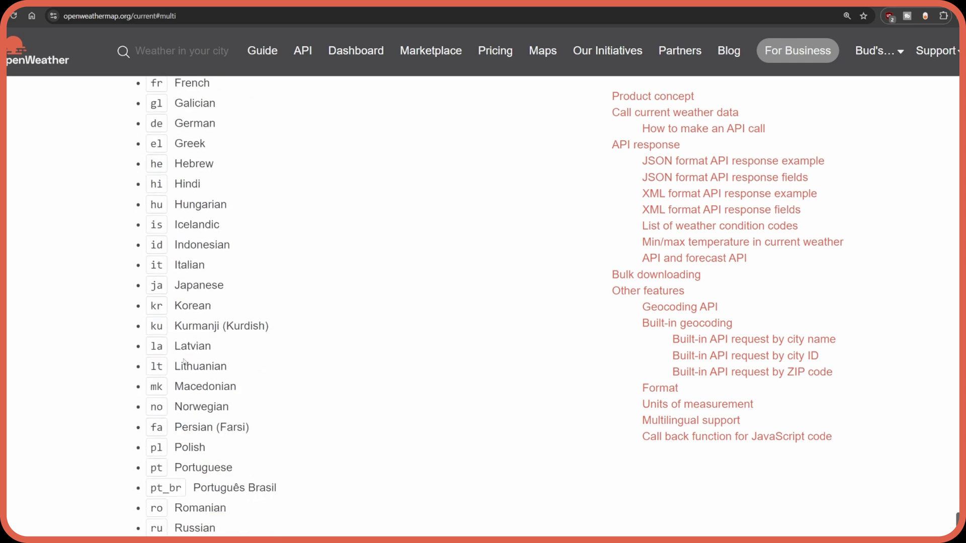
pyautogui.scroll(-4, 158, 403)
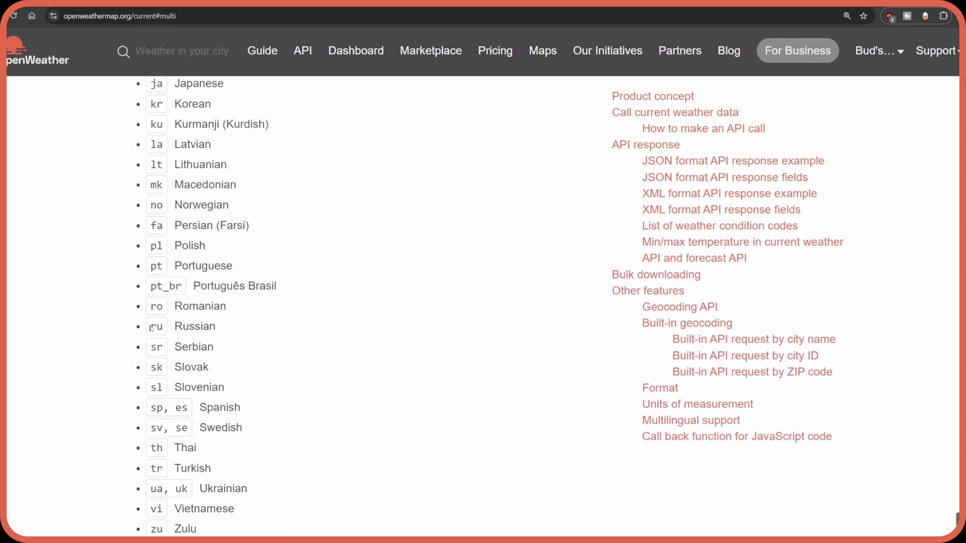
pyautogui.scroll(7, 167, 329)
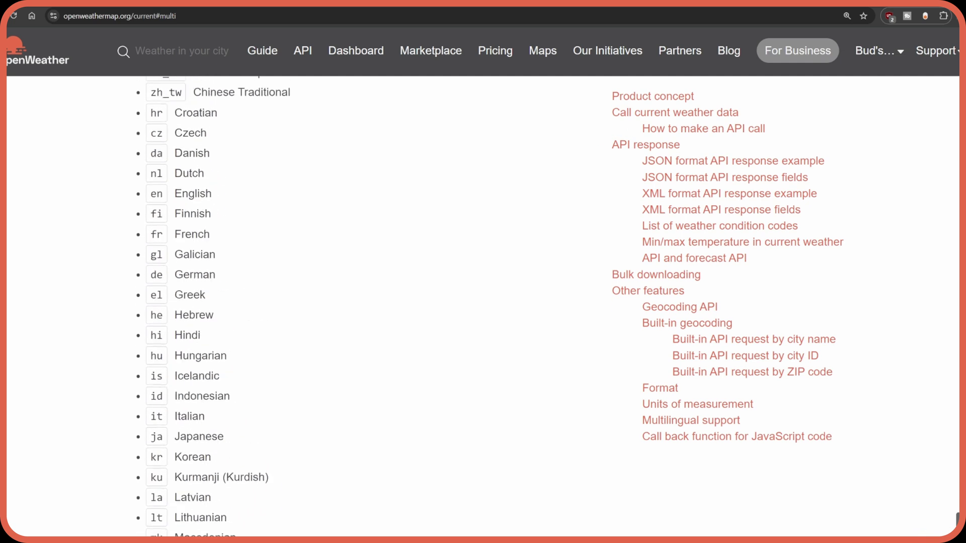
pyautogui.scroll(5, 228, 302)
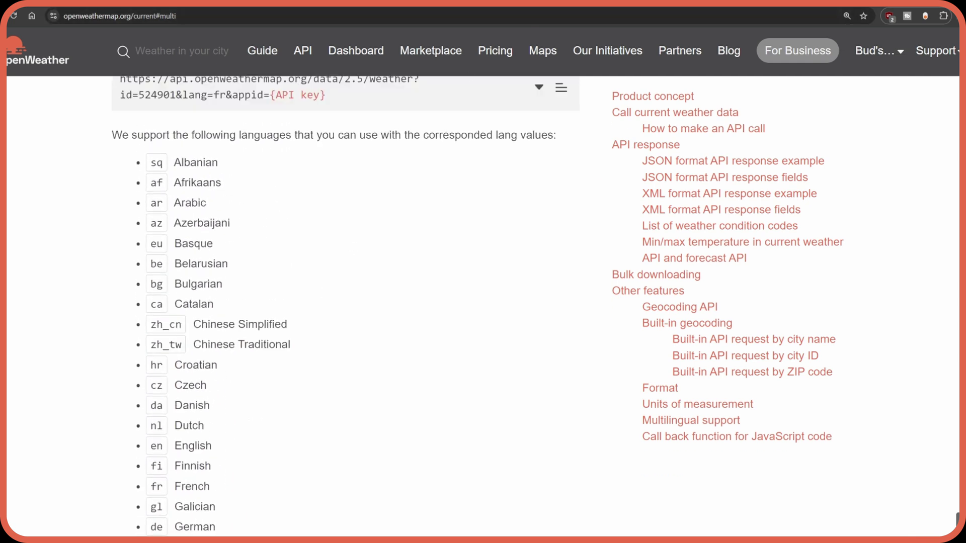
pyautogui.hotkey('ctrl', 'Tab')
pyautogui.scroll(-2, 334, 285)
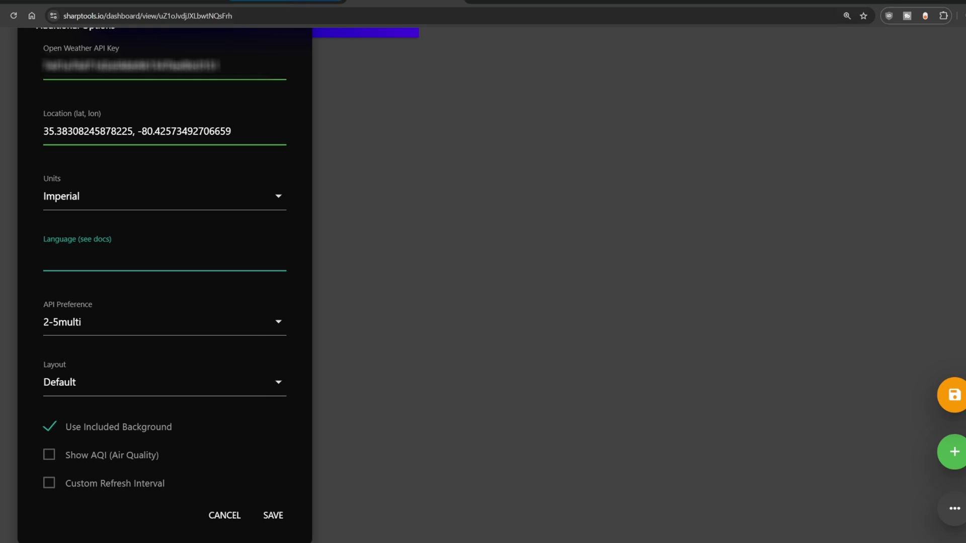
# Step: Browse the Weather Tile topic's Forecast layout examples, then scroll back to its first post
pyautogui.click(408, 6)
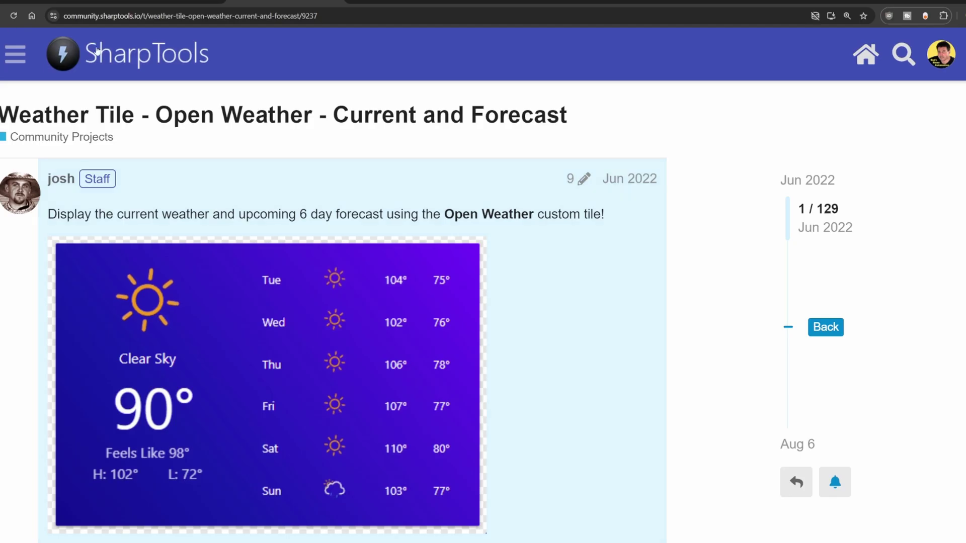
pyautogui.scroll(-3, 486, 194)
pyautogui.scroll(-20, 486, 195)
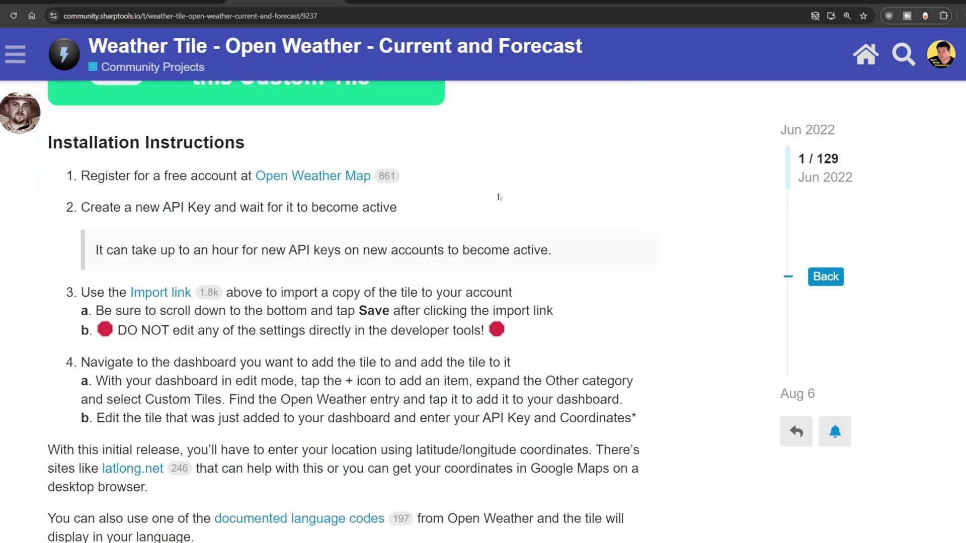
pyautogui.scroll(-10, 513, 206)
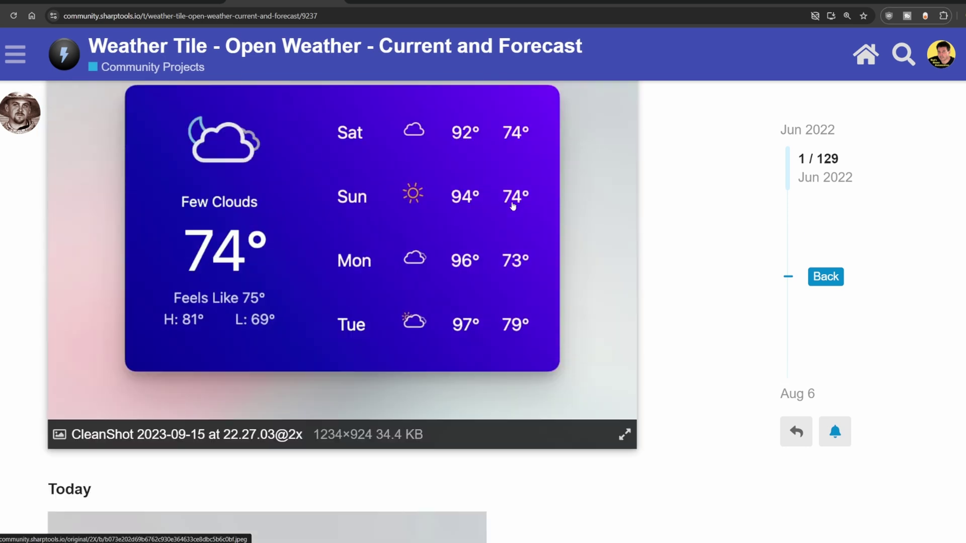
pyautogui.scroll(-2, 512, 205)
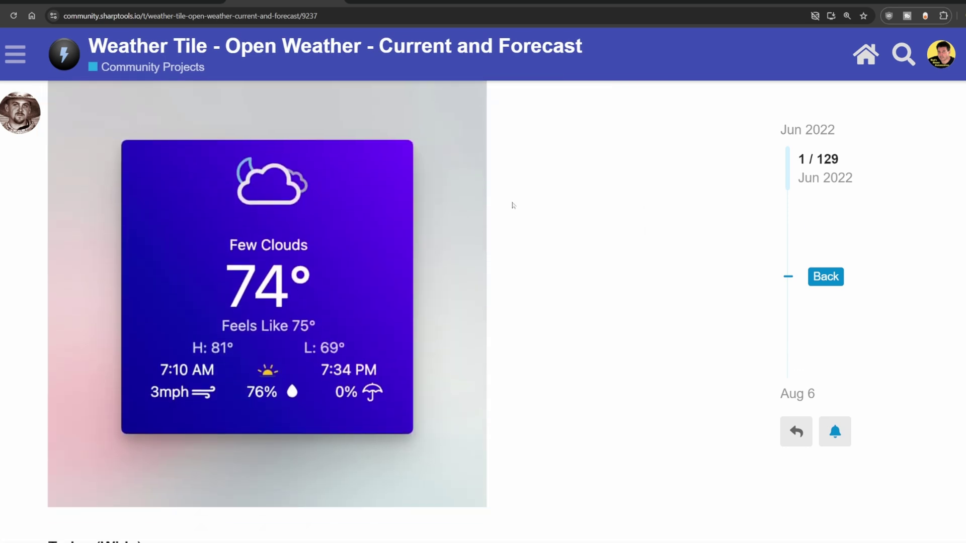
pyautogui.scroll(1, 542, 214)
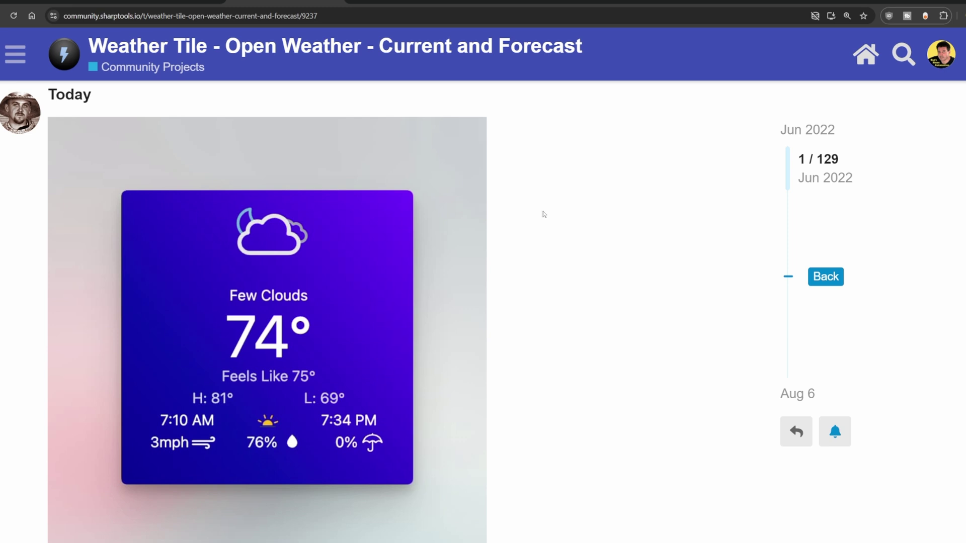
pyautogui.scroll(-10, 543, 214)
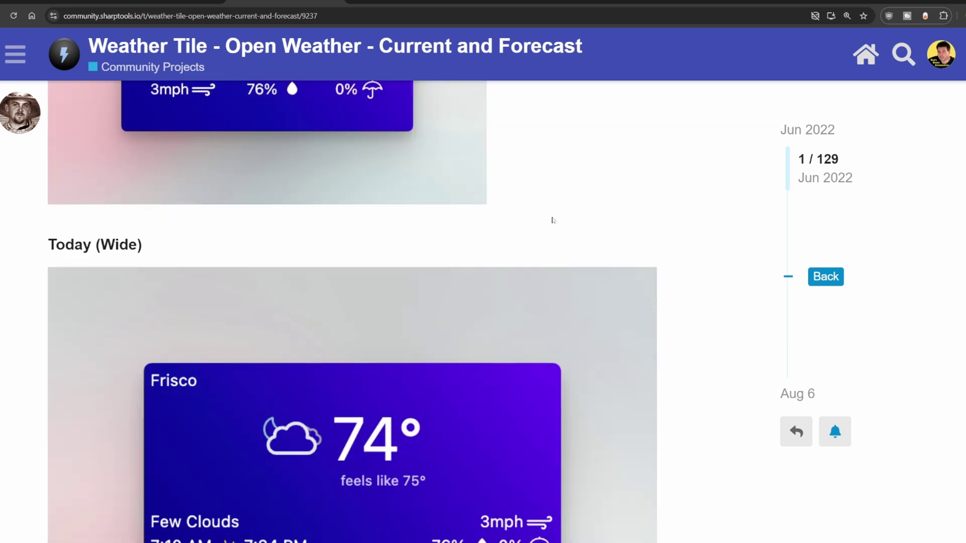
pyautogui.scroll(-9, 555, 221)
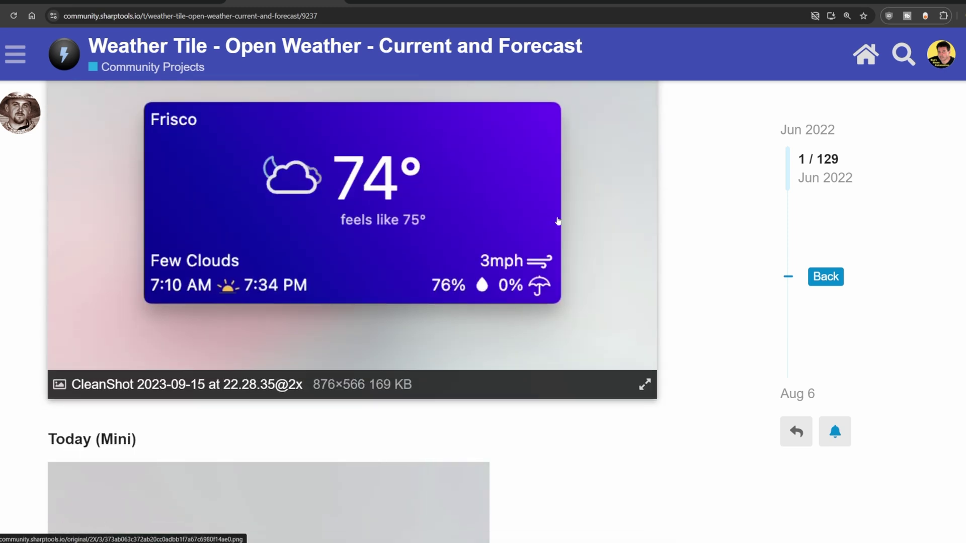
pyautogui.scroll(-1, 561, 220)
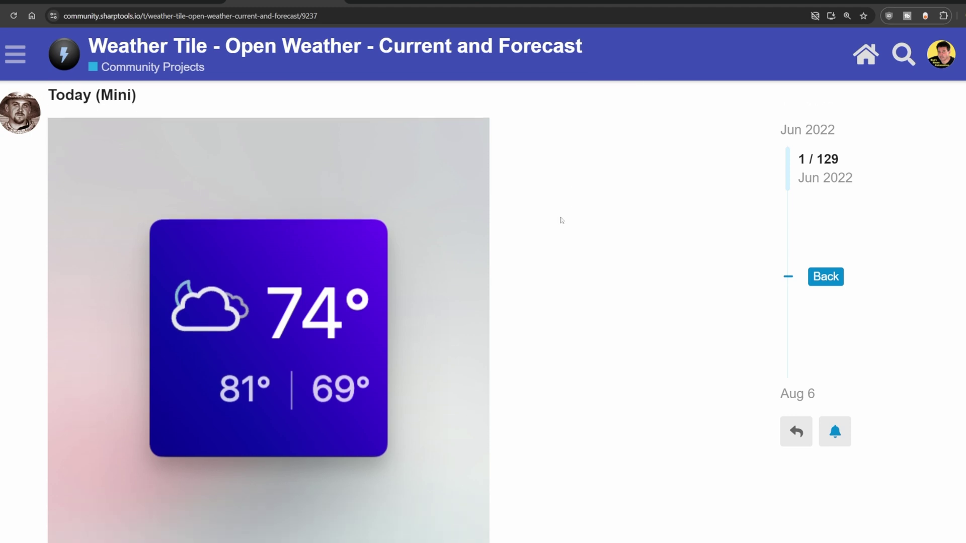
pyautogui.scroll(-9, 562, 221)
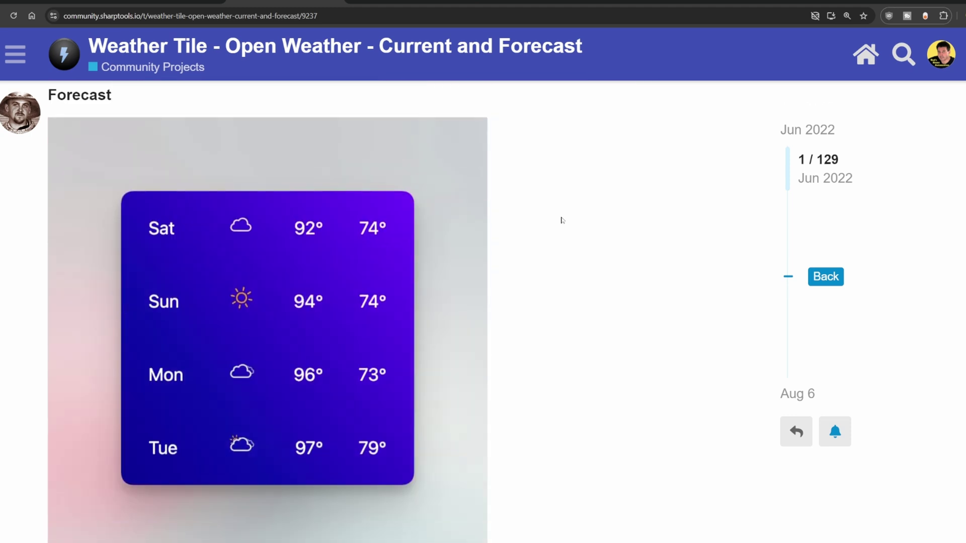
pyautogui.scroll(-10, 561, 221)
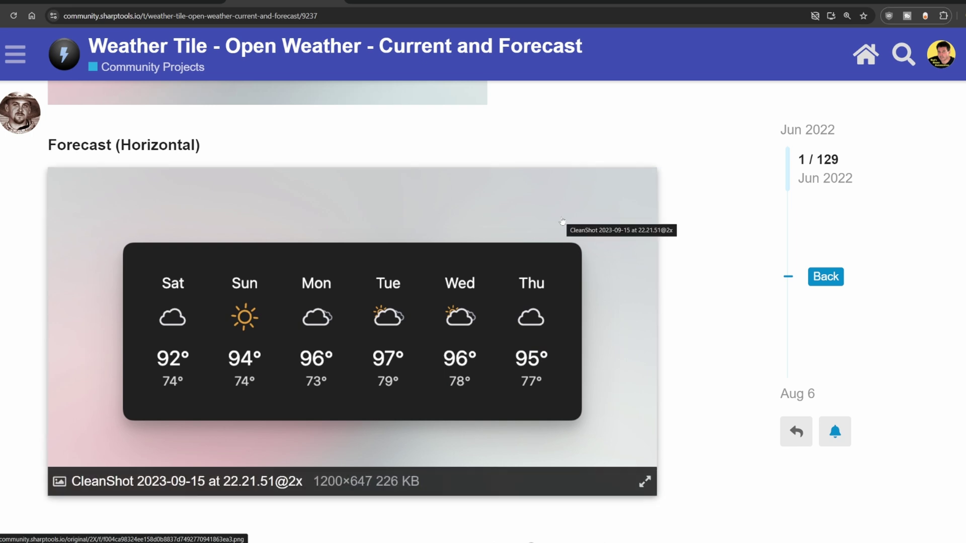
pyautogui.scroll(10, 662, 257)
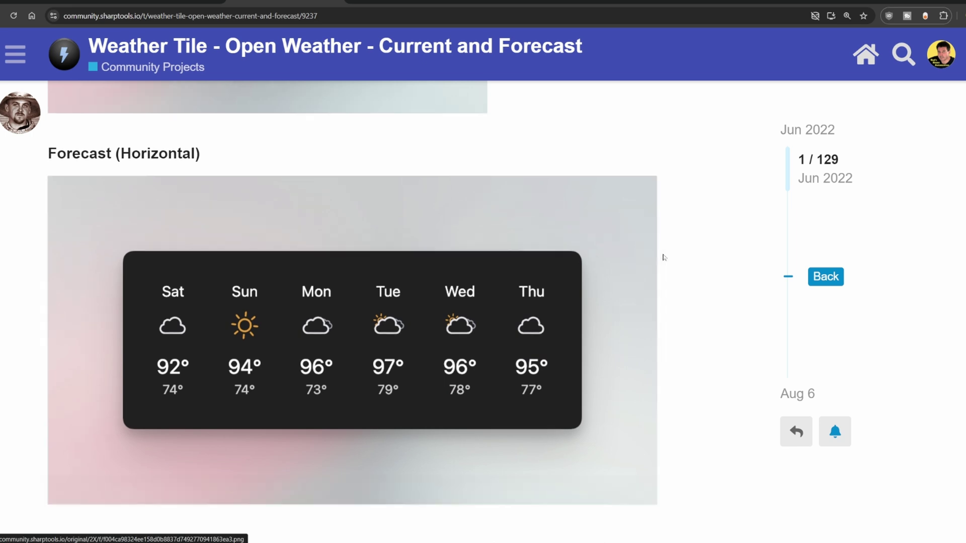
pyautogui.scroll(2, 783, 274)
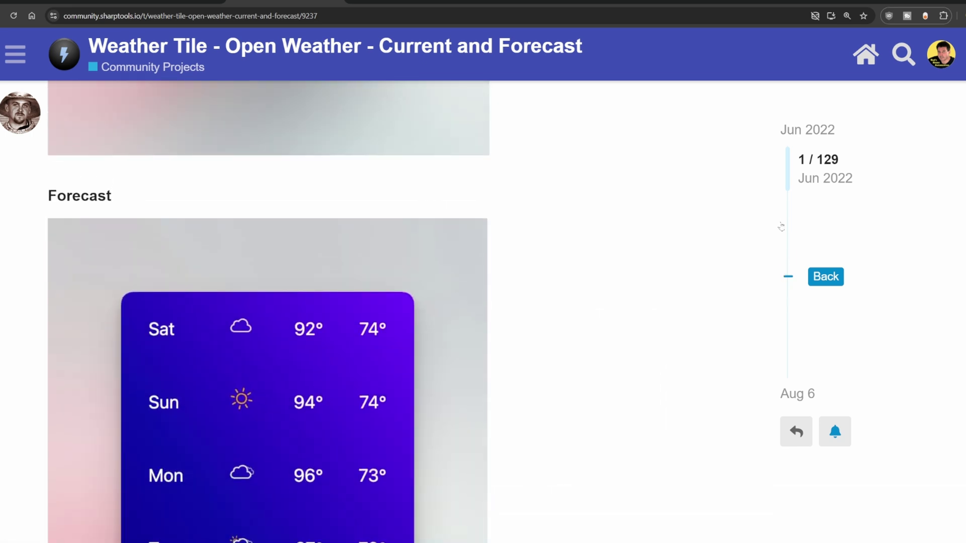
pyautogui.scroll(20, 744, 208)
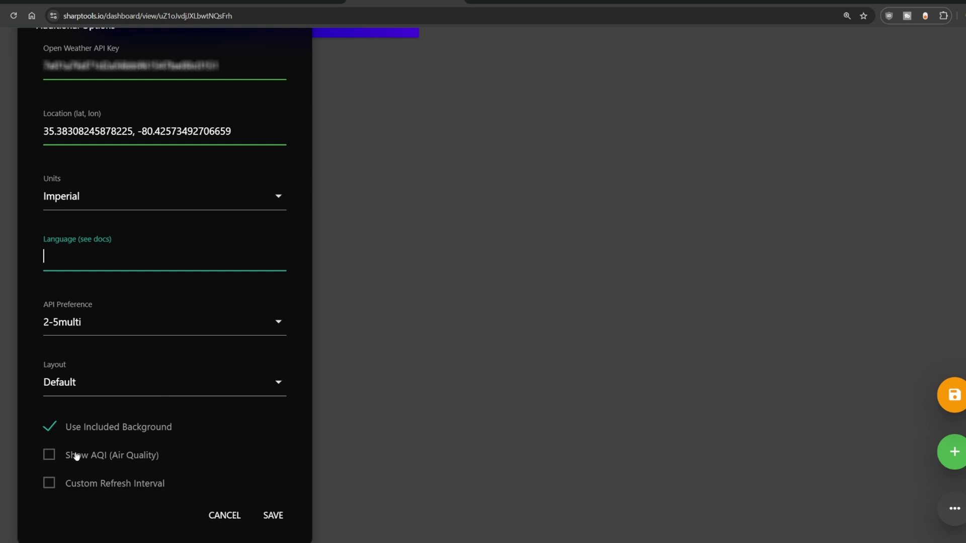
# Step: Save the weather tile settings so it displays Clear Sky, 80° and a Wed–Sat forecast
pyautogui.click(274, 515)
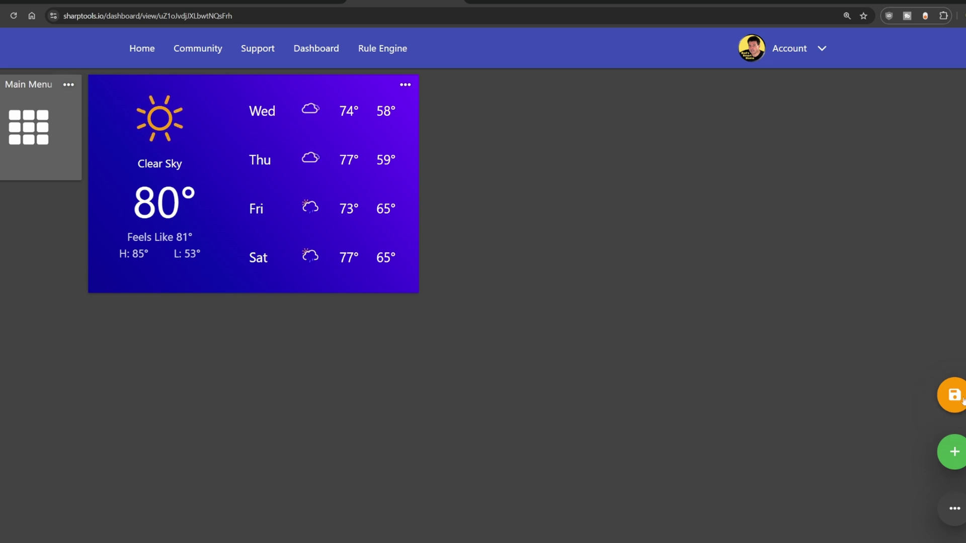
# Step: Save the dashboard, then put it back into edit mode and bring up the add-items list
pyautogui.click(955, 395)
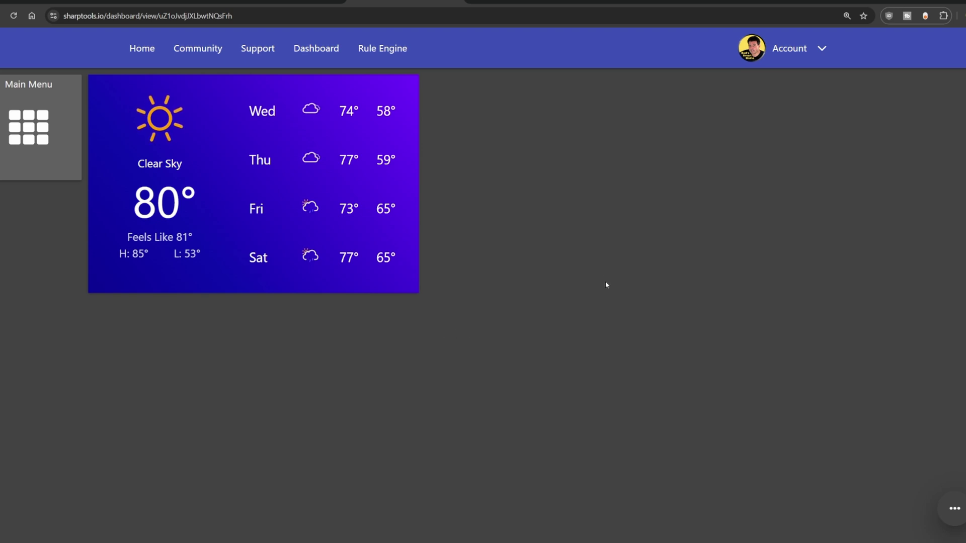
pyautogui.click(954, 511)
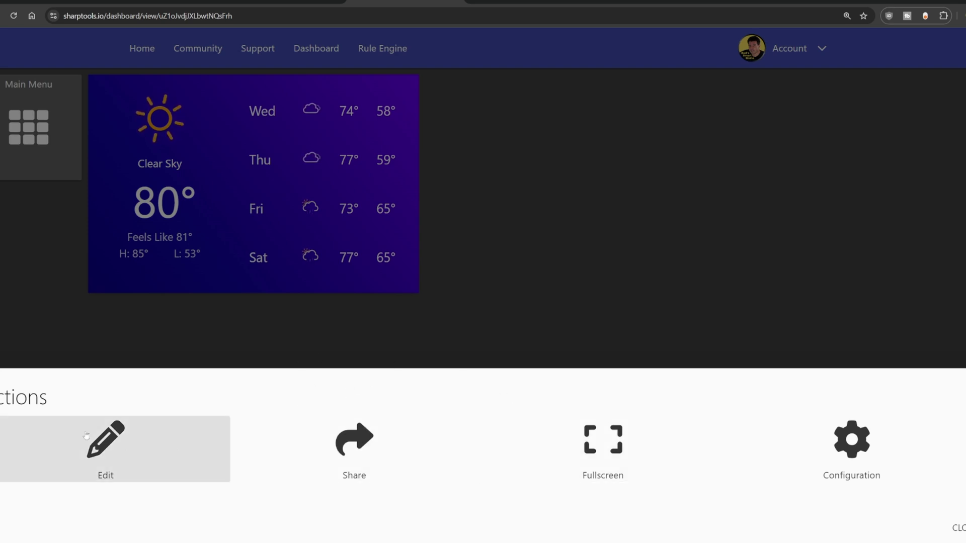
pyautogui.click(112, 452)
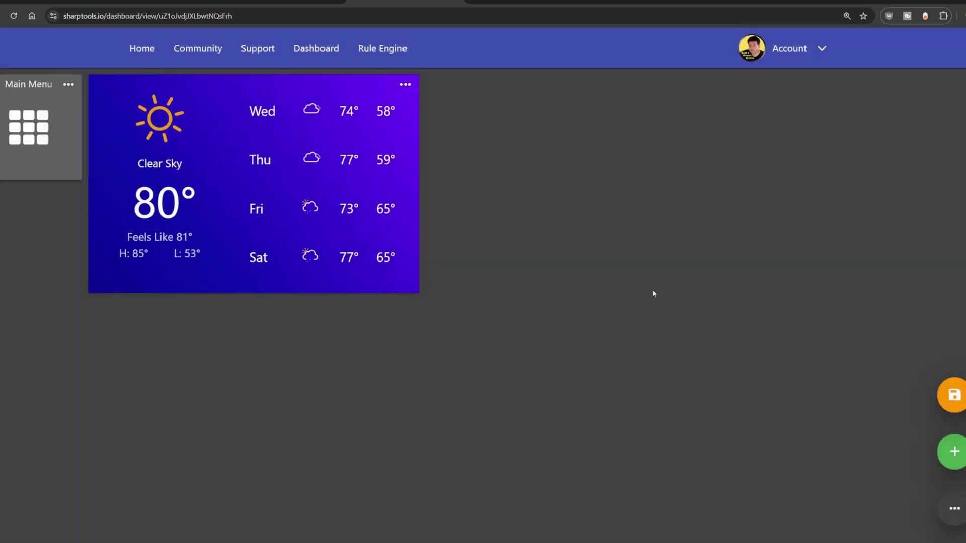
pyautogui.click(954, 452)
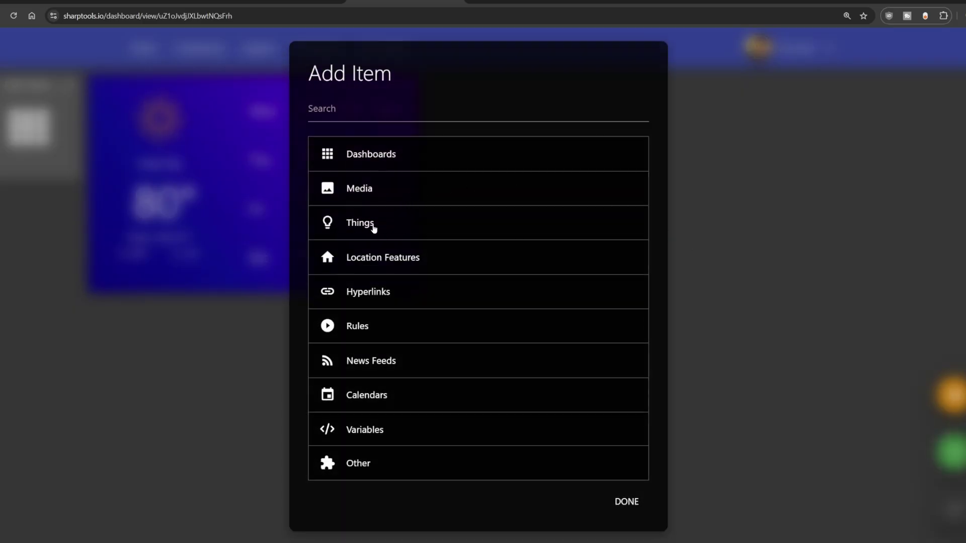
# Step: Add the Things devices as tiles, ending with the second LR Door device
pyautogui.click(358, 225)
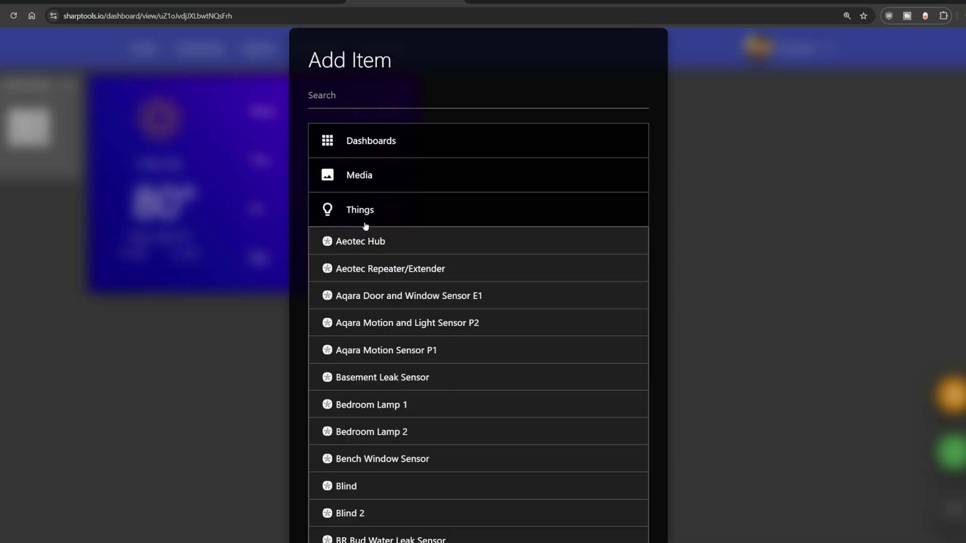
pyautogui.scroll(-5, 559, 244)
pyautogui.scroll(-6, 558, 246)
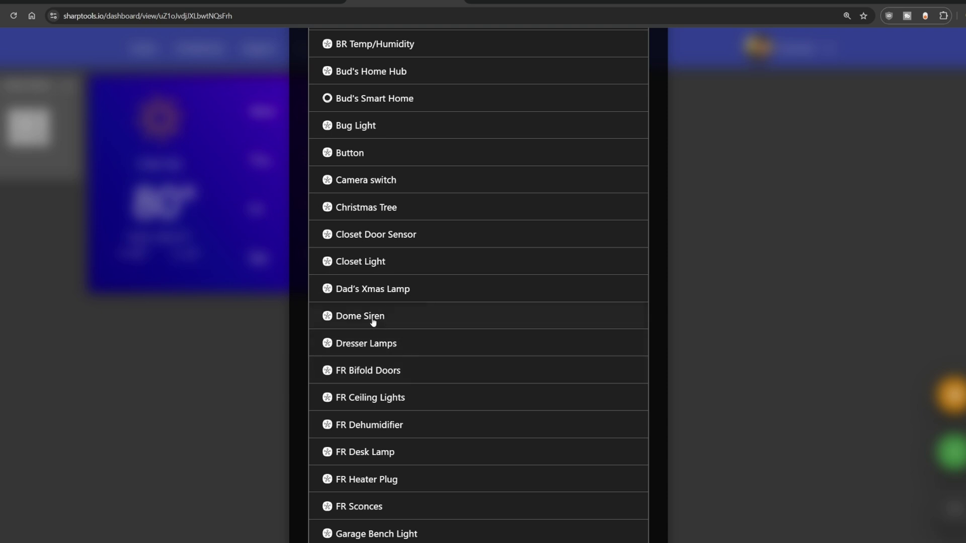
pyautogui.scroll(-1, 392, 373)
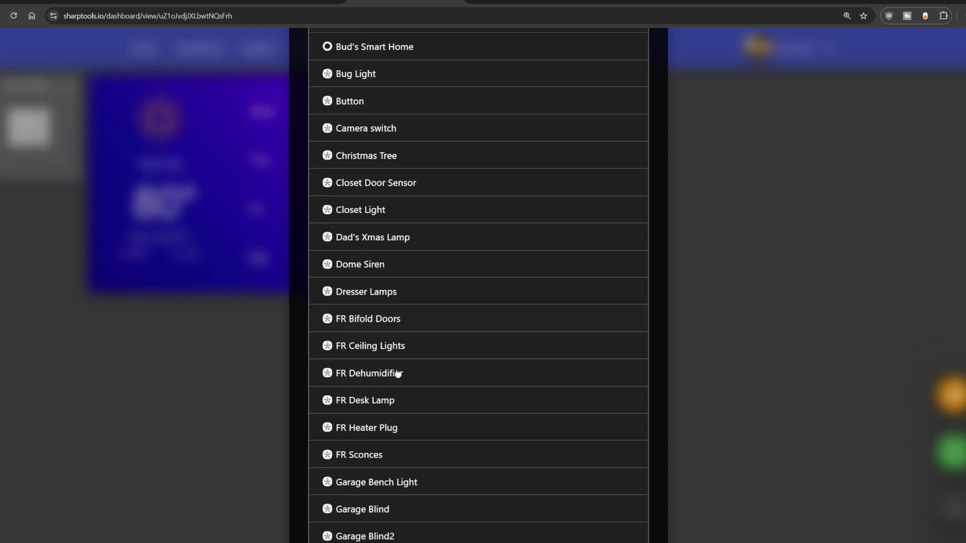
pyautogui.scroll(-2, 398, 374)
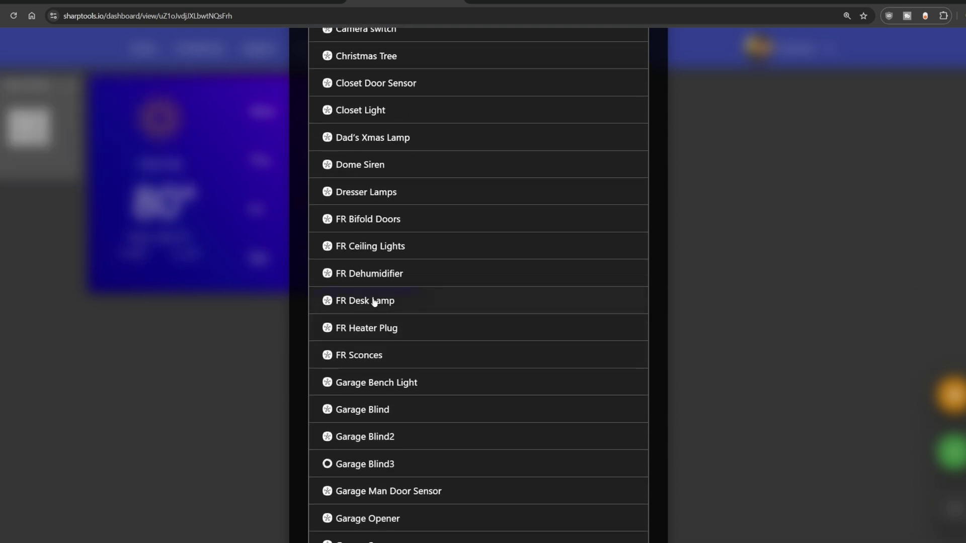
pyautogui.scroll(-2, 425, 317)
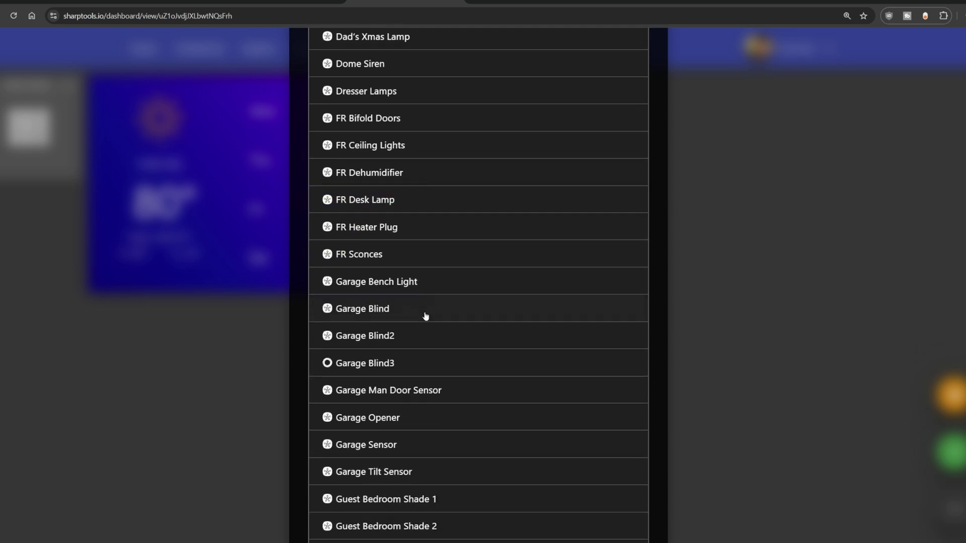
pyautogui.scroll(-1, 425, 316)
pyautogui.scroll(-2, 395, 311)
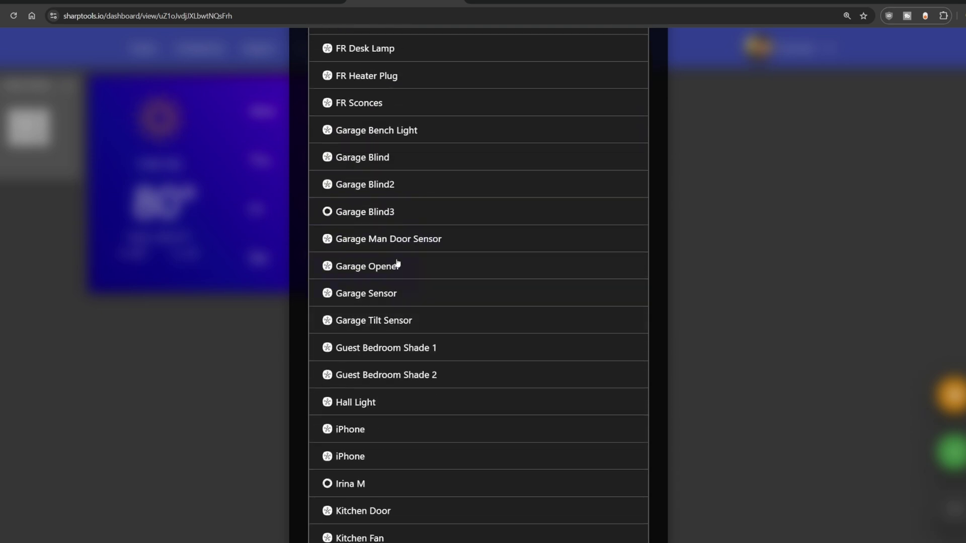
pyautogui.scroll(-5, 410, 246)
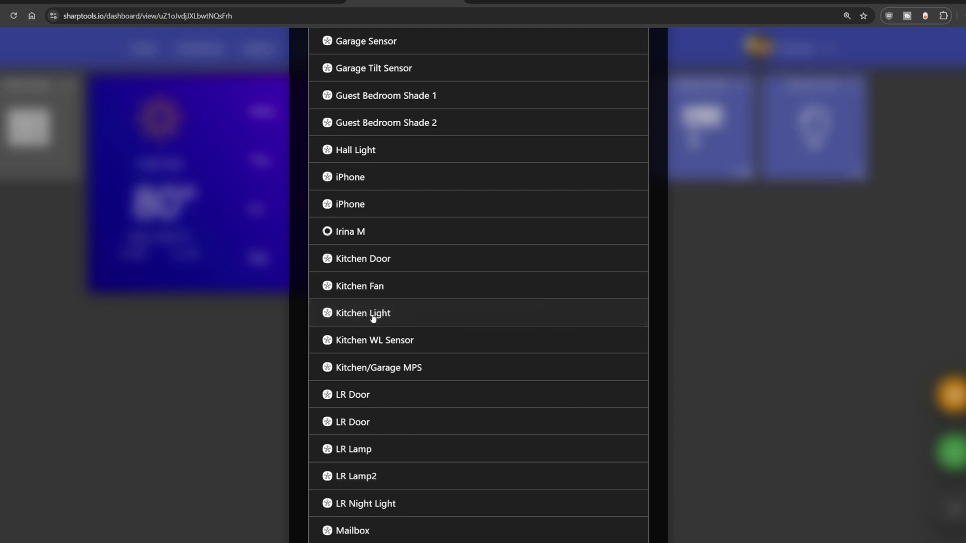
pyautogui.scroll(-2, 364, 319)
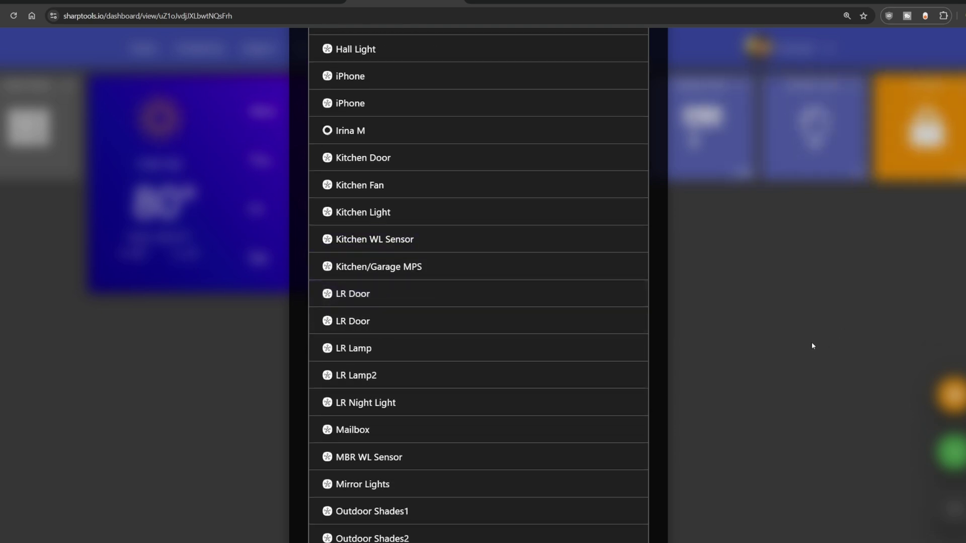
pyautogui.click(351, 325)
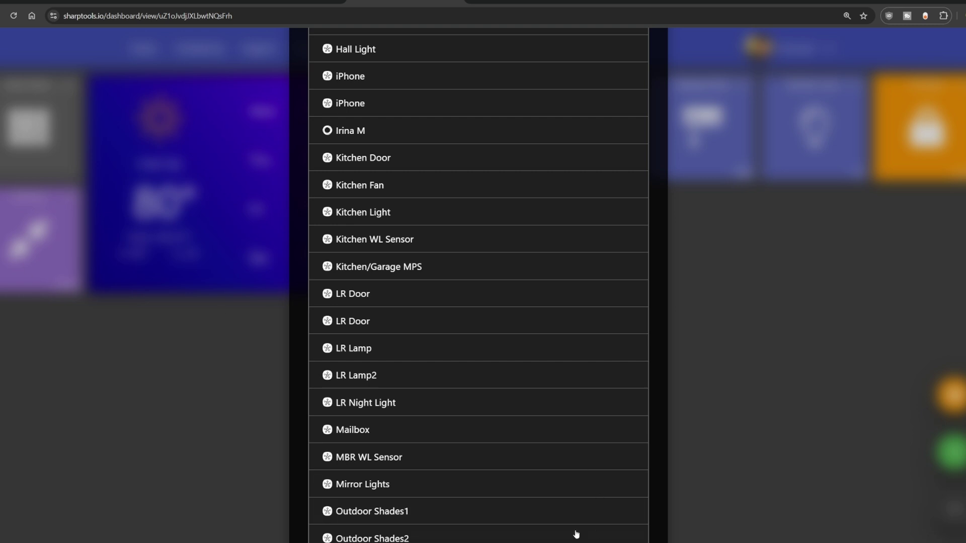
pyautogui.scroll(-15, 597, 436)
pyautogui.scroll(-20, 591, 433)
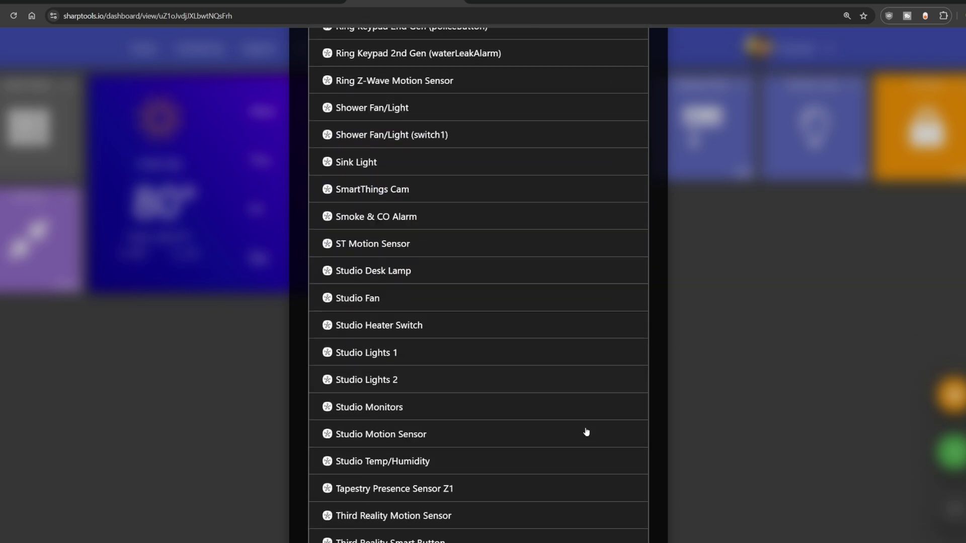
pyautogui.scroll(-10, 556, 433)
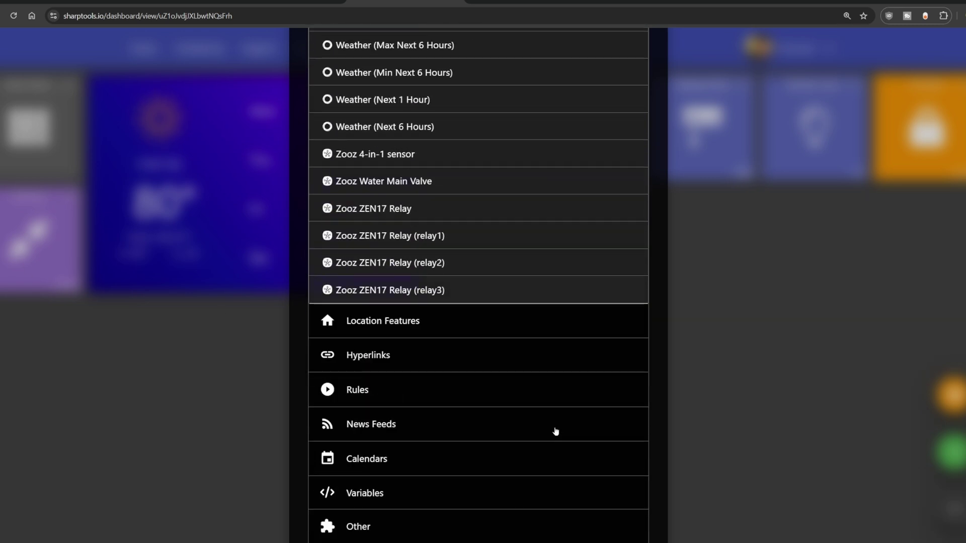
# Step: Move the LR Door contact and lock tiles under Dome Siren and FR Desk Lamp, then save
pyautogui.click(629, 513)
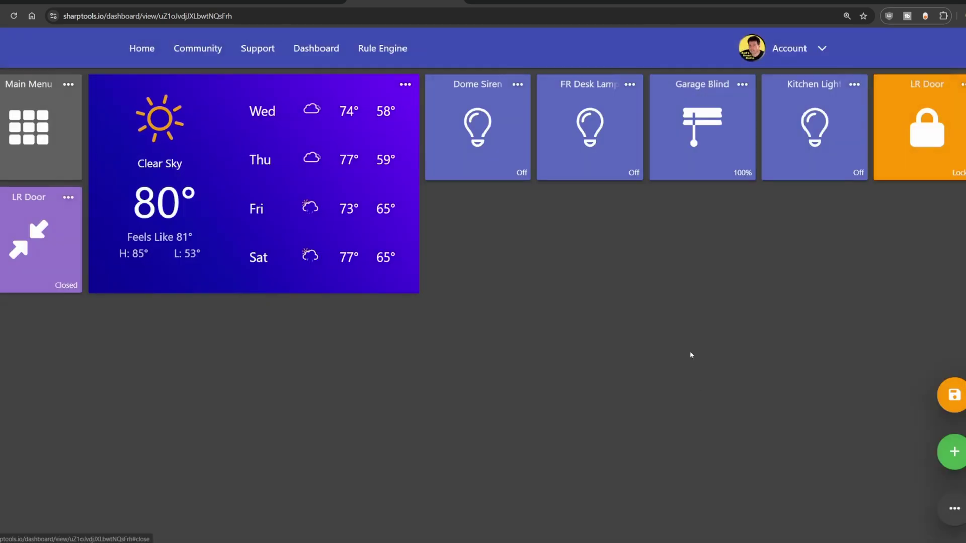
pyautogui.moveTo(32, 259); pyautogui.dragTo(487, 264)
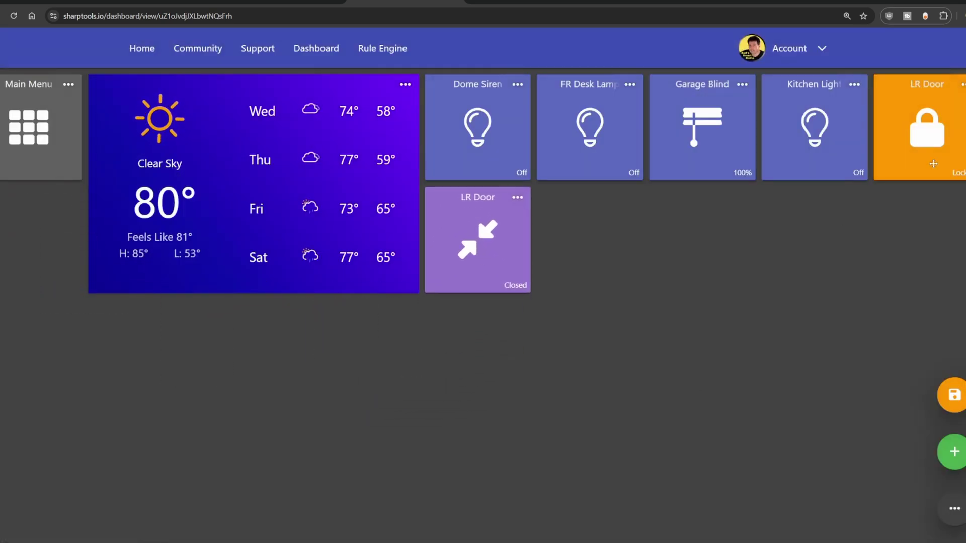
pyautogui.moveTo(931, 133); pyautogui.dragTo(596, 244)
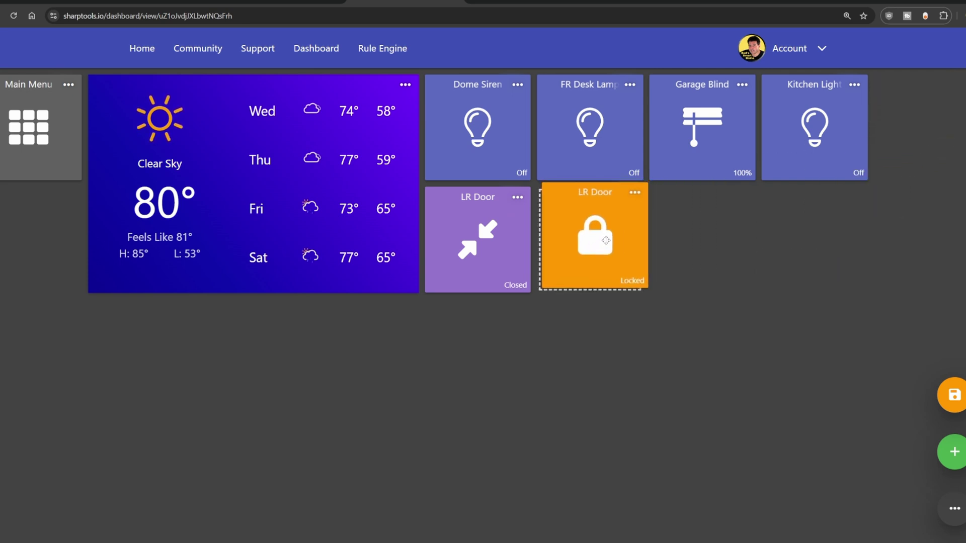
pyautogui.click(956, 395)
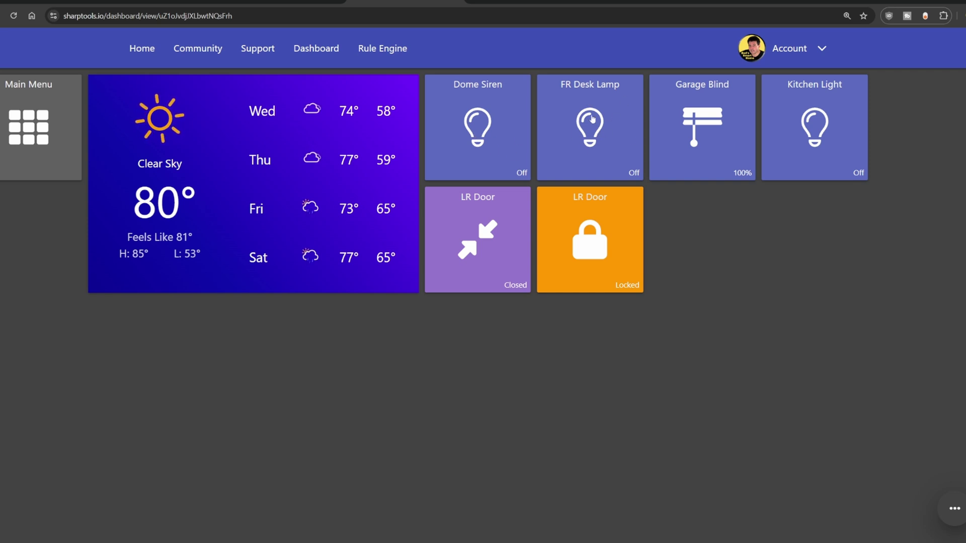
# Step: Turn on FR Desk Lamp and Kitchen Light, checking the Garage Blind position control along the way
pyautogui.click(604, 142)
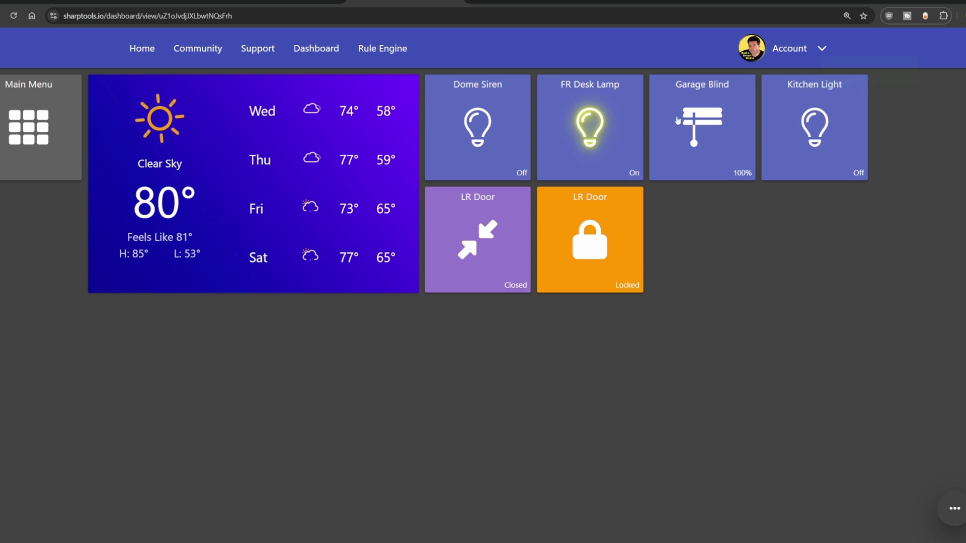
pyautogui.click(733, 133)
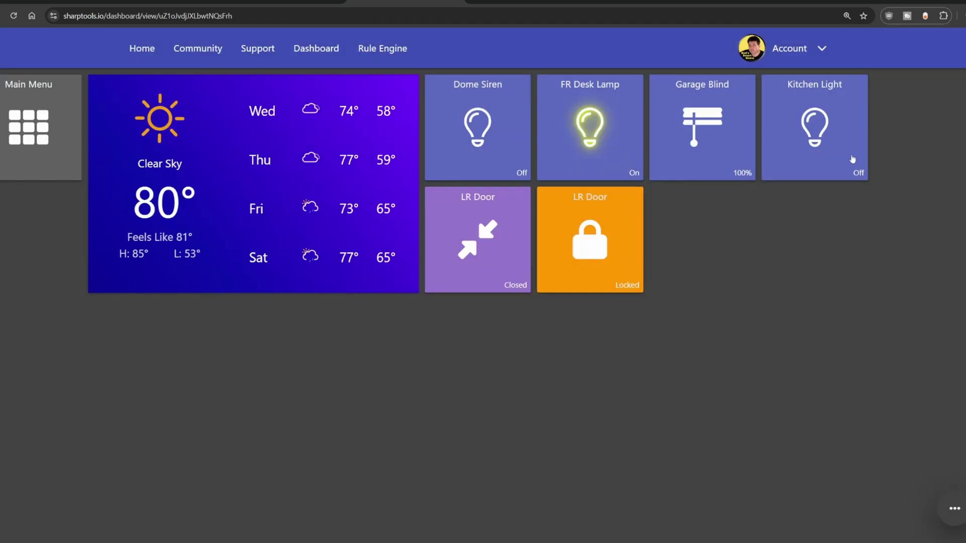
pyautogui.click(825, 133)
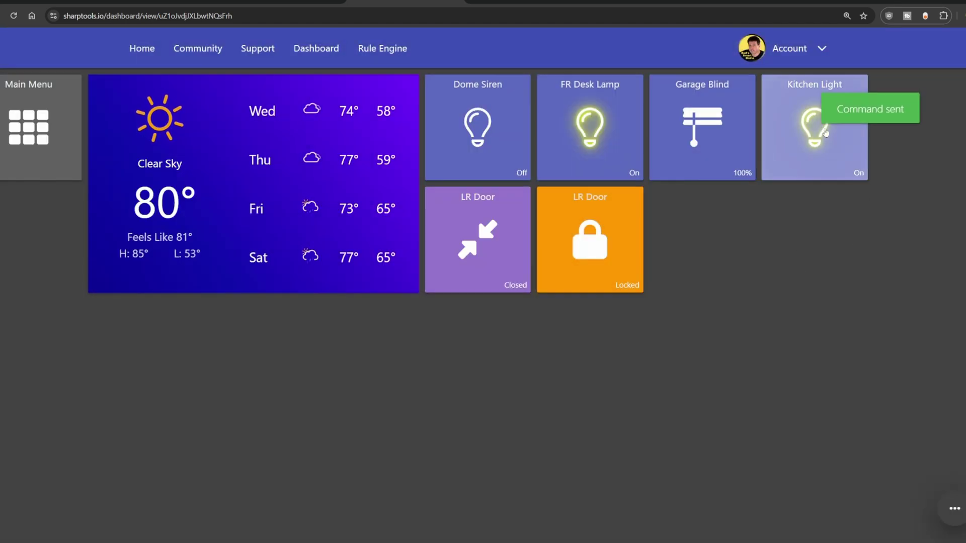